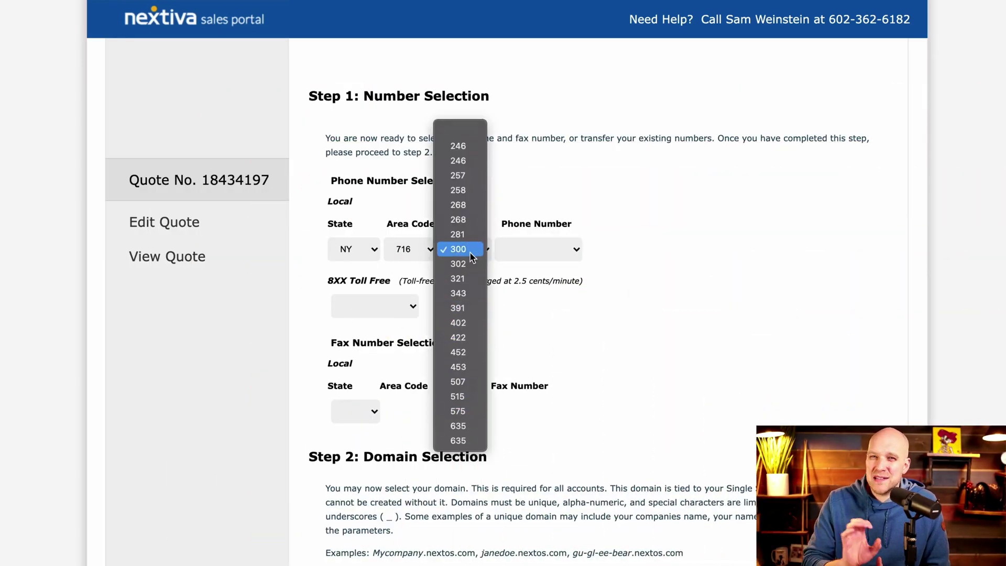
# Select prefix 300 and one of its local phone numbers, and choose the first listed 8XX toll-free number
pyautogui.click(472, 249)
pyautogui.click(561, 249)
pyautogui.click(576, 473)
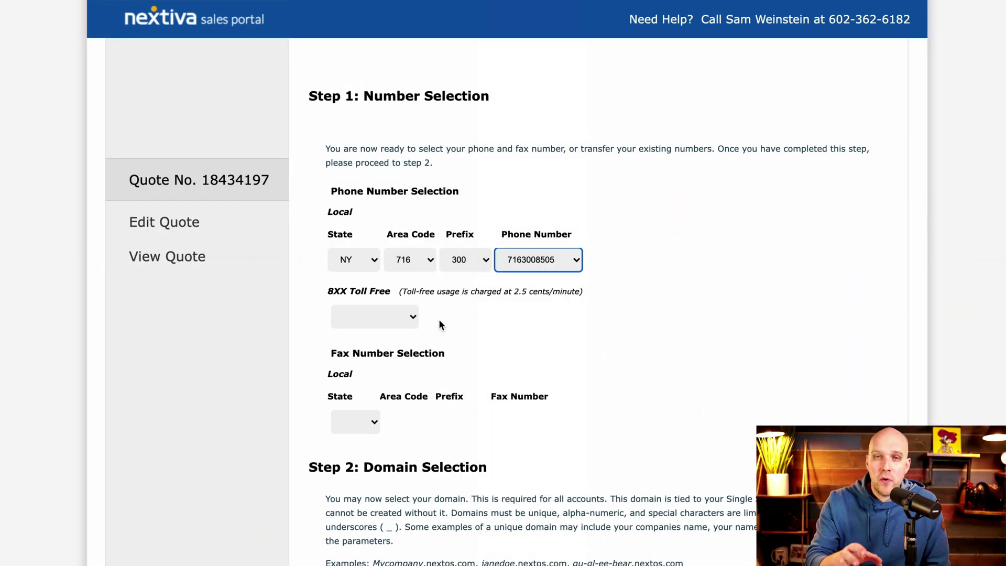
pyautogui.click(412, 317)
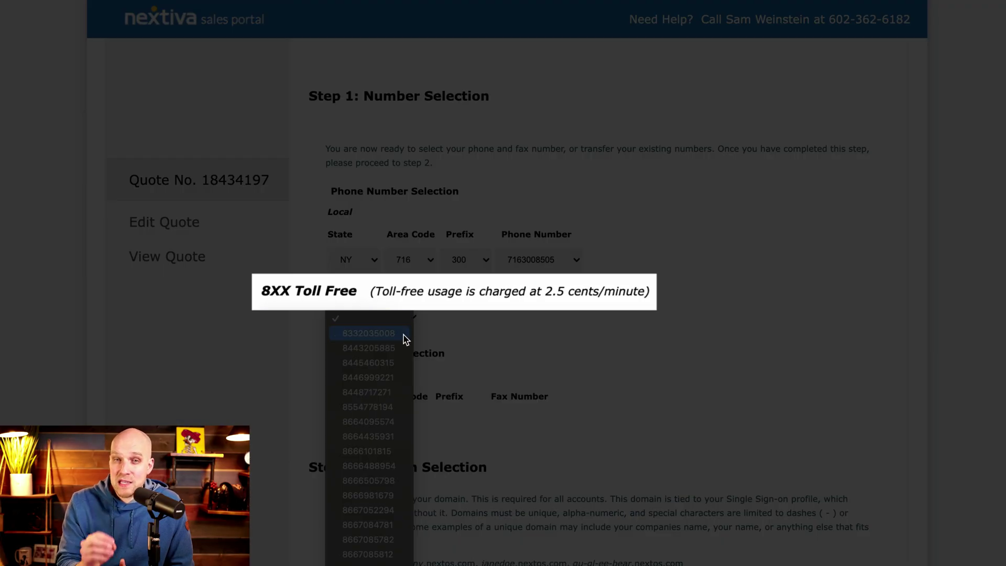
pyautogui.click(406, 339)
# Select the first available local fax number for state NY, area code 716 and prefix 214
pyautogui.scroll(-3, 400, 361)
pyautogui.click(362, 344)
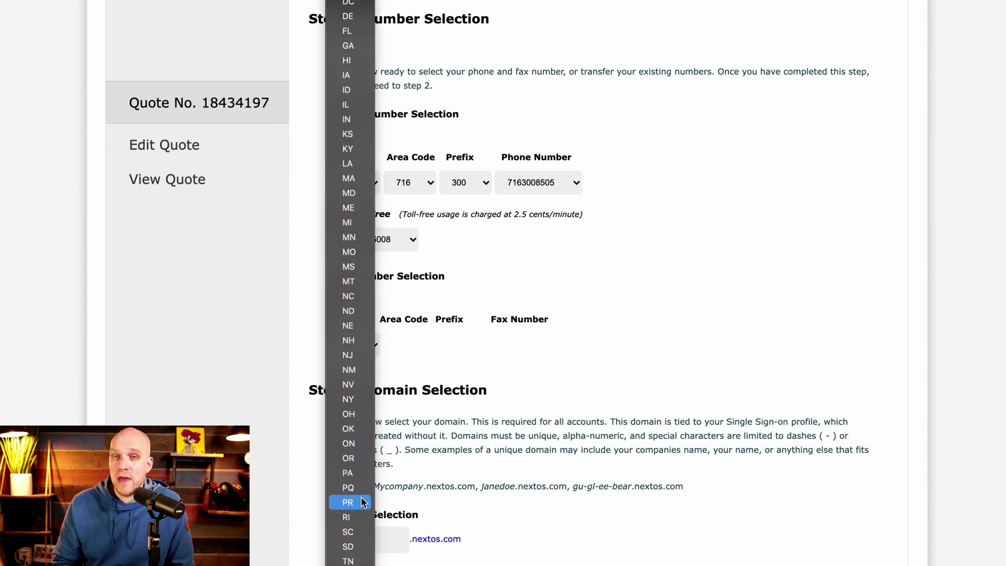
pyautogui.click(361, 399)
pyautogui.click(415, 345)
pyautogui.click(411, 520)
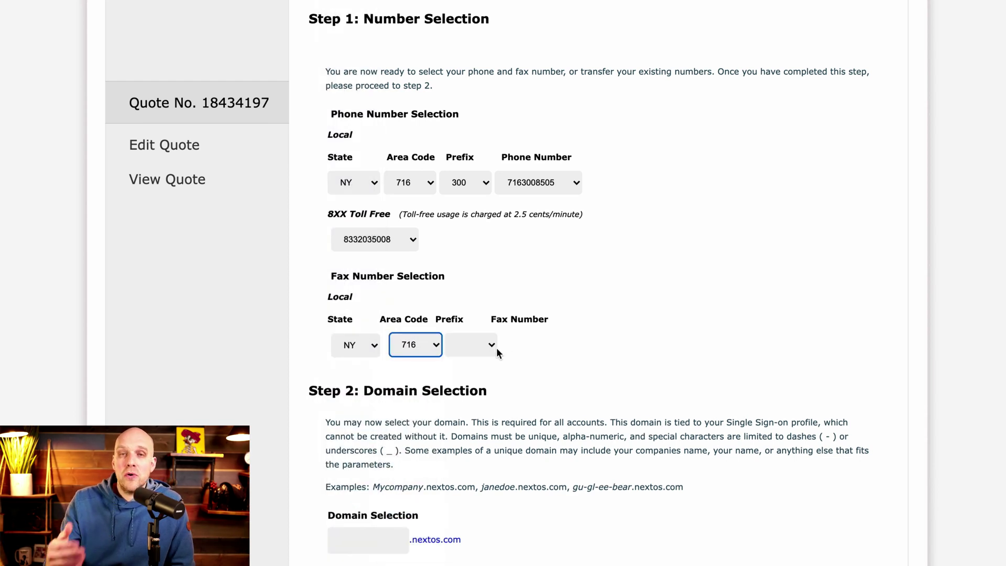
pyautogui.click(490, 346)
pyautogui.click(482, 363)
pyautogui.click(584, 352)
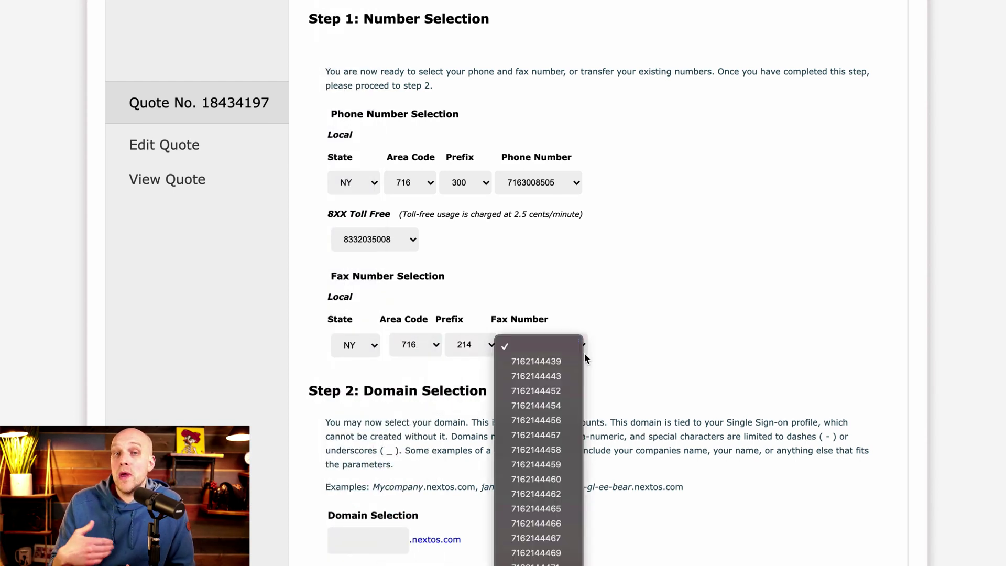
pyautogui.click(535, 361)
pyautogui.scroll(-4, 383, 331)
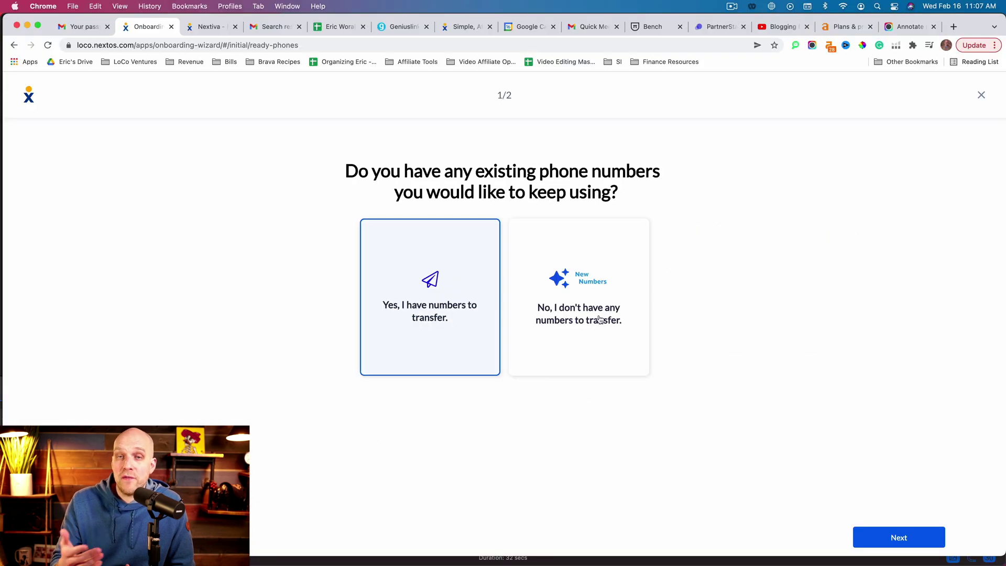
# Answer the existing phone numbers question with the option that there are numbers to transfer
pyautogui.click(600, 319)
pyautogui.click(445, 283)
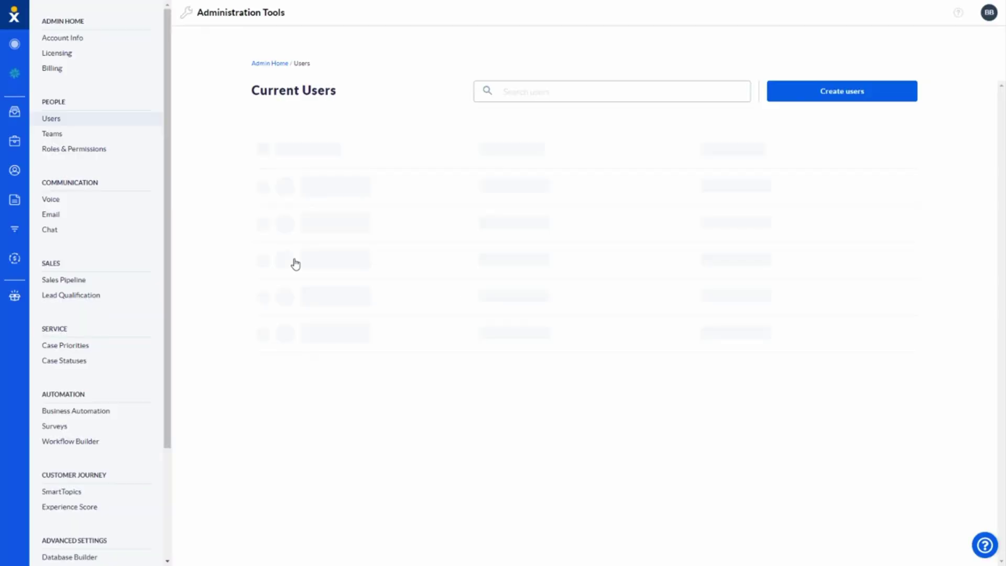
# Review the fields of the form for creating a user and cancel it
pyautogui.click(830, 101)
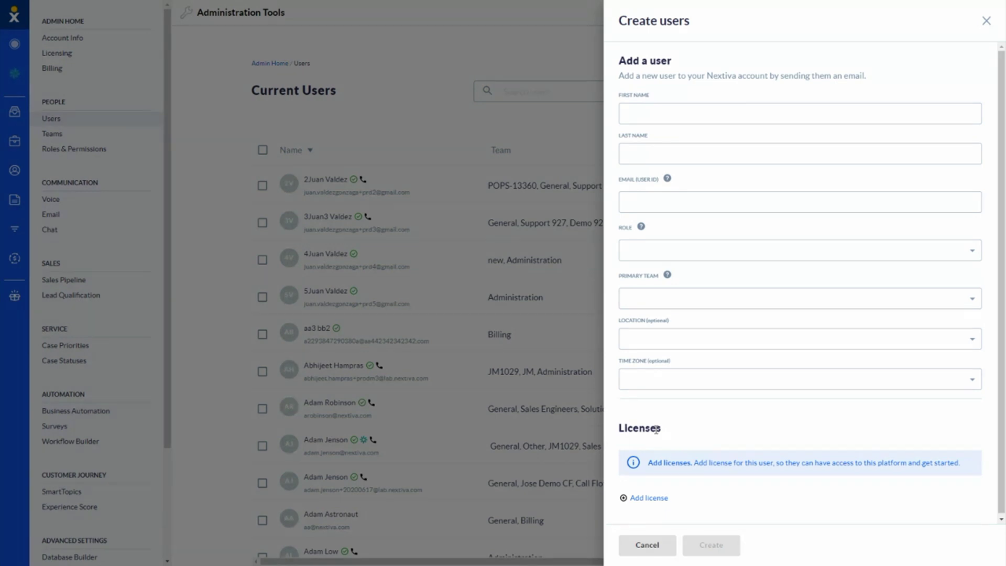
pyautogui.click(647, 544)
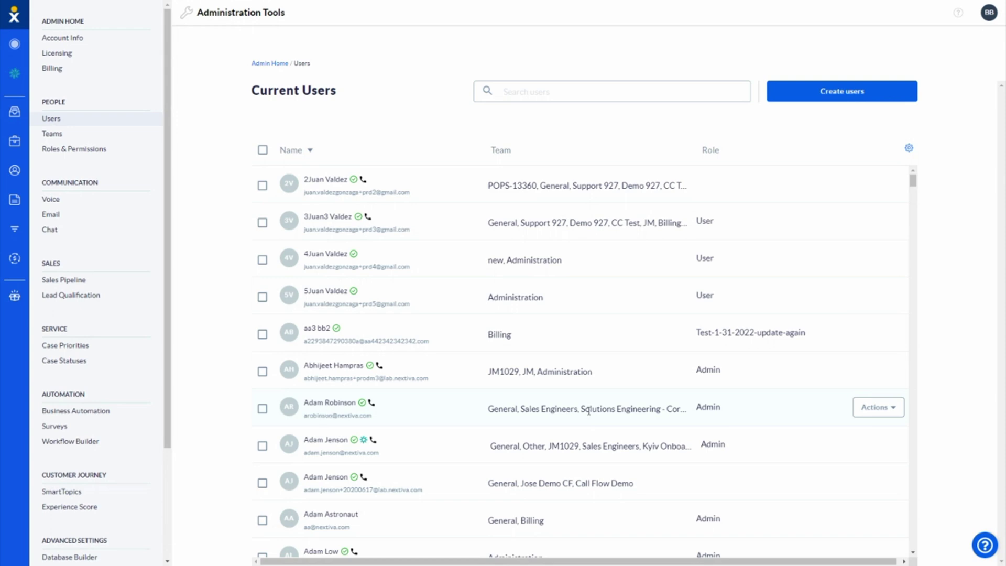
# Open the voice settings of the seventh listed user and view the available phones that can be added
pyautogui.click(880, 414)
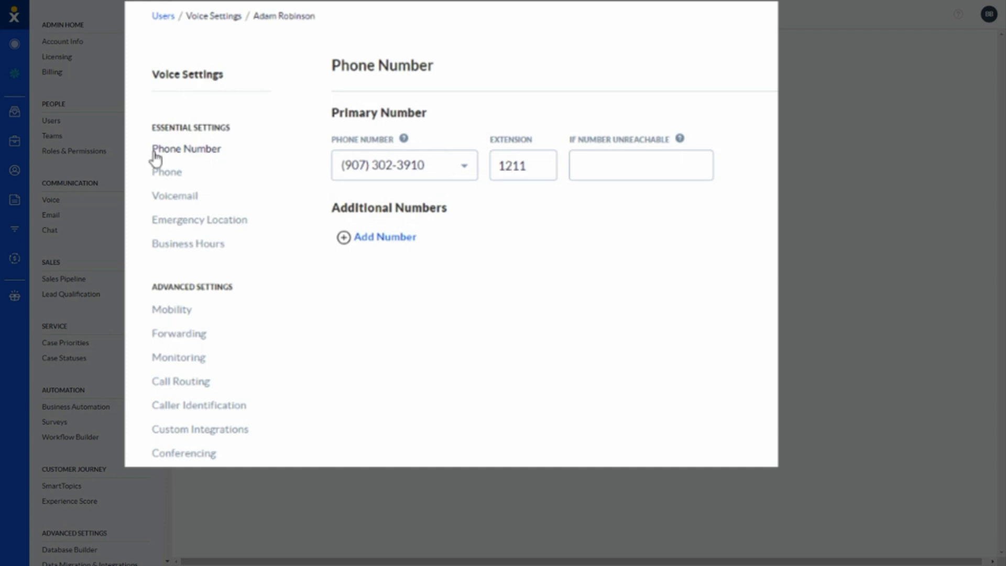
pyautogui.click(167, 174)
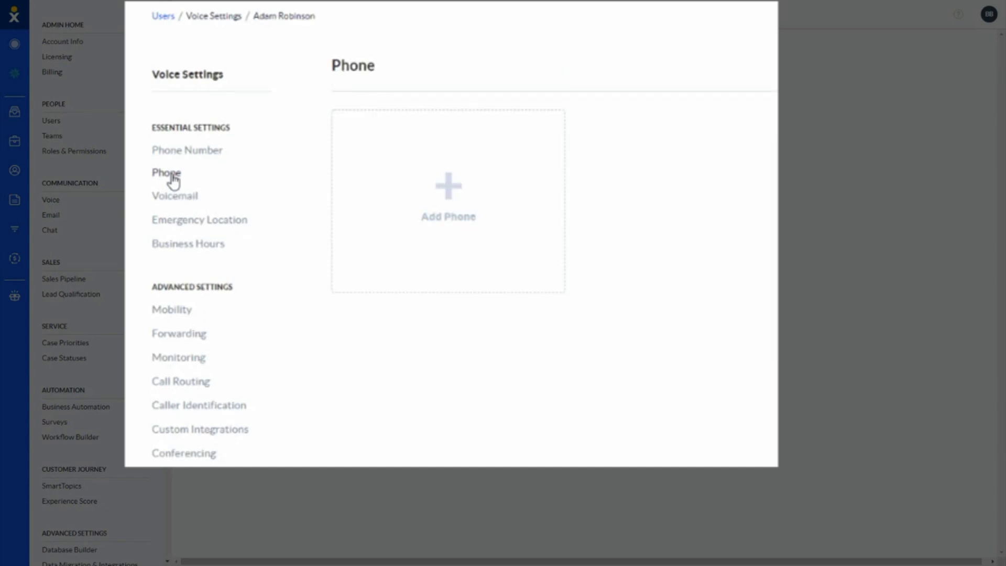
pyautogui.click(446, 187)
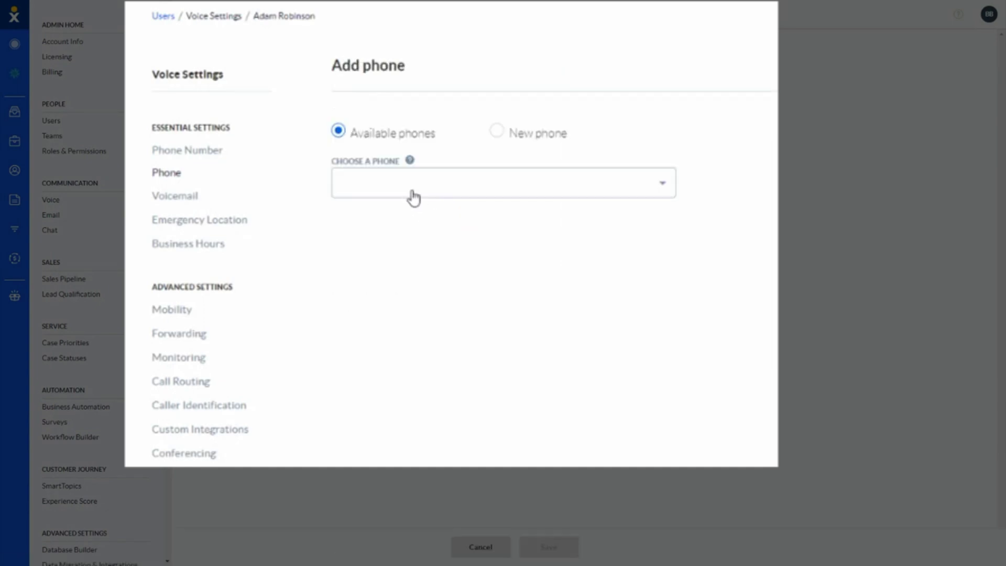
pyautogui.click(413, 198)
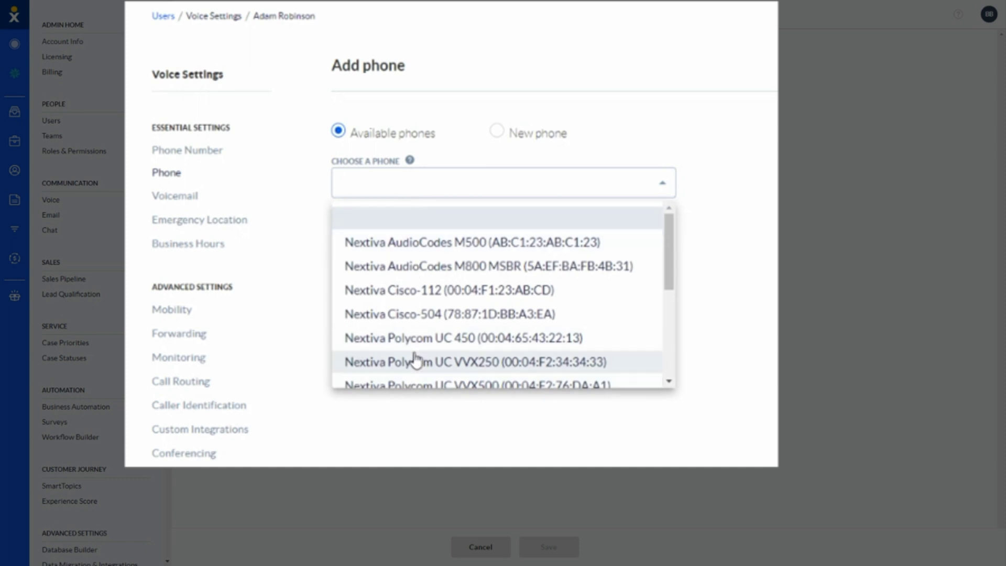
pyautogui.click(280, 319)
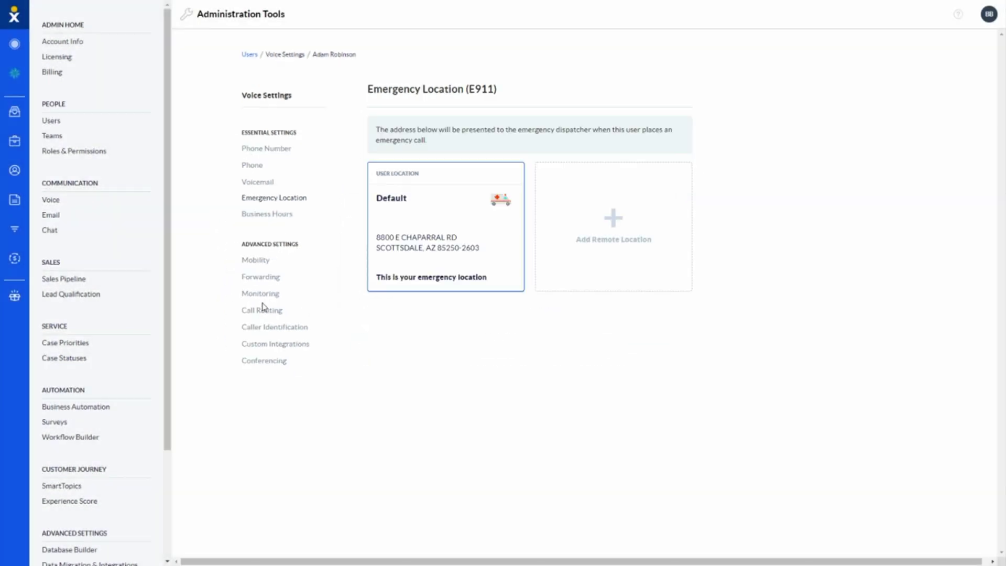
# Turn on Busy Lamp Field in the user's Monitoring settings and save the fourth to sixth listed users as monitored users
pyautogui.click(260, 295)
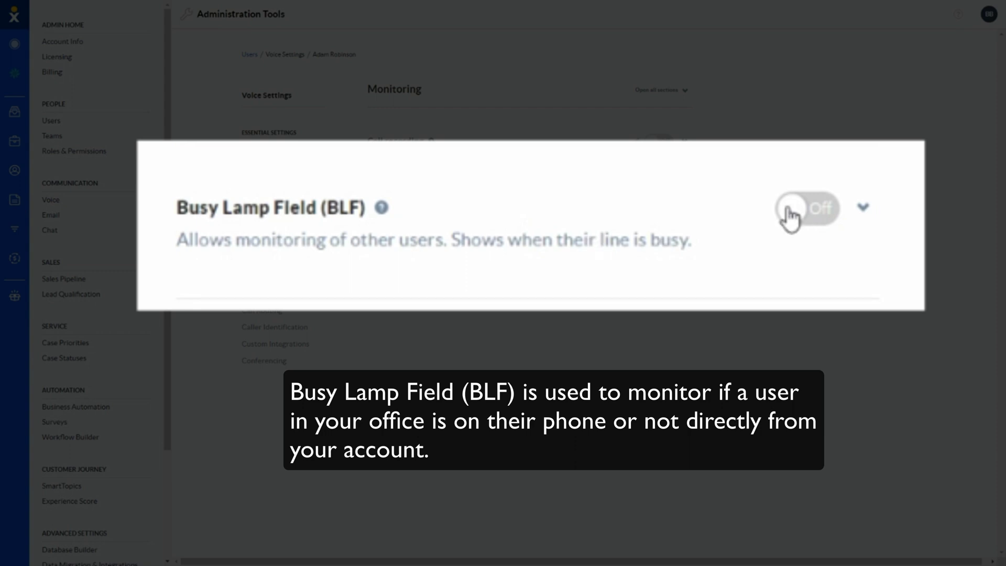
pyautogui.click(654, 217)
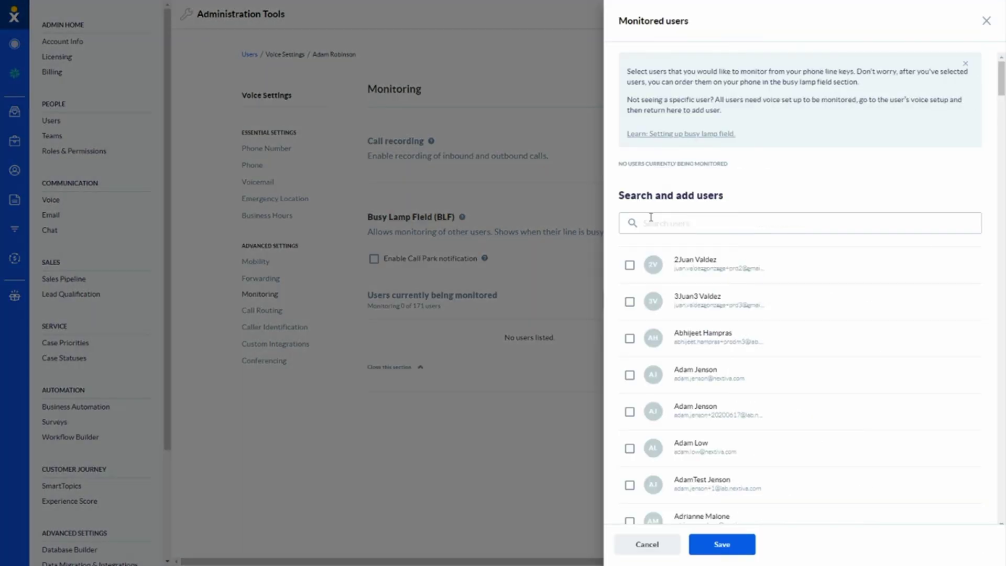
pyautogui.click(629, 448)
pyautogui.click(629, 426)
pyautogui.click(630, 389)
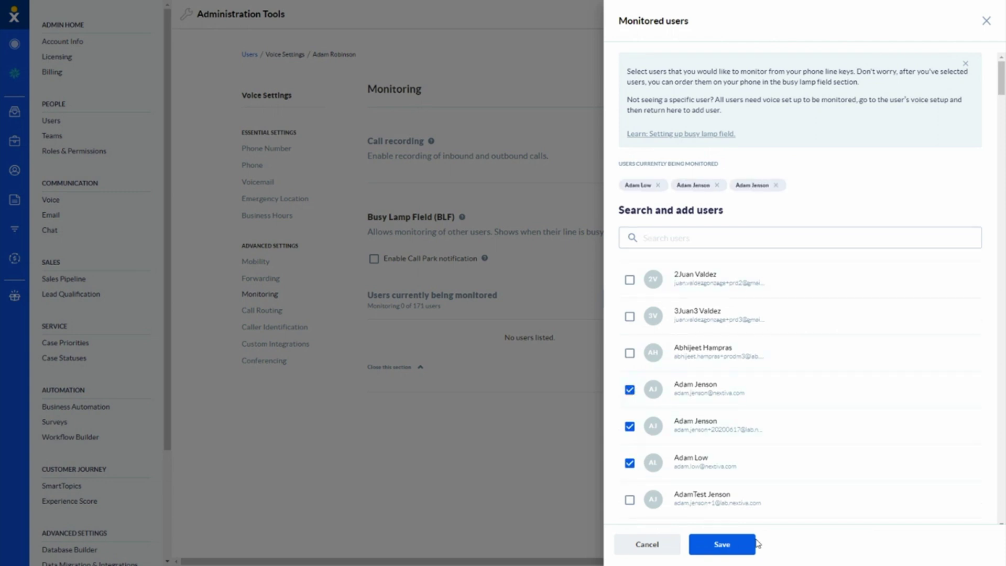
pyautogui.click(734, 544)
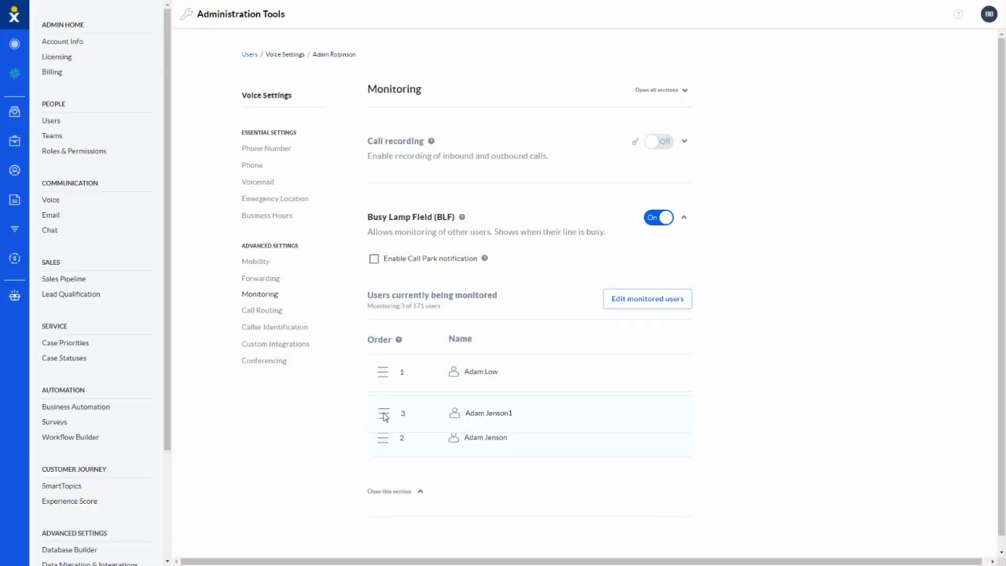
# Try to move the third monitored user up to second place in the Busy Lamp Field order, and discard the change
pyautogui.moveTo(384, 447); pyautogui.dragTo(383, 414)
pyautogui.scroll(-1, 343, 313)
pyautogui.click(480, 547)
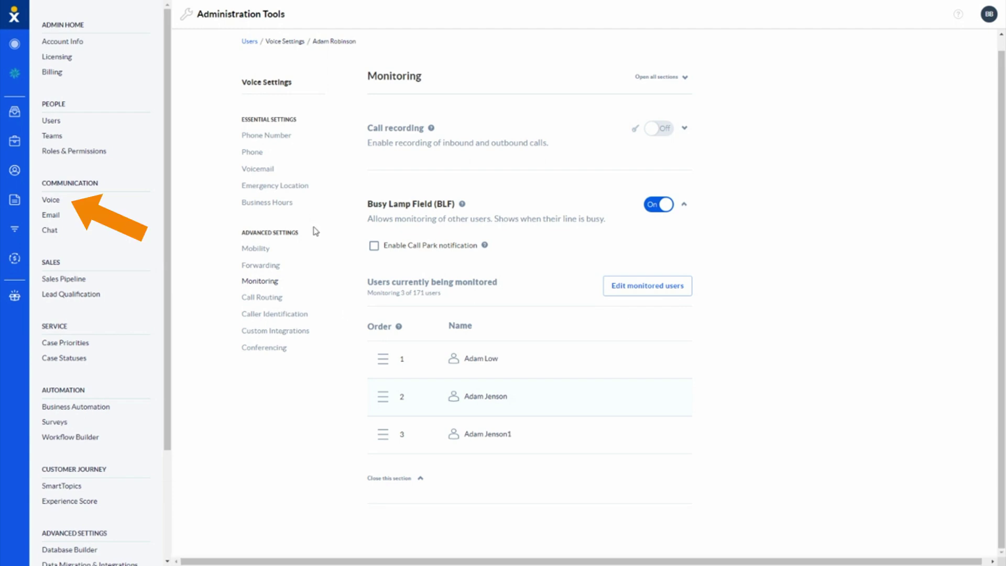
# Open the Demo Call Flow from the Voice call flows
pyautogui.click(54, 203)
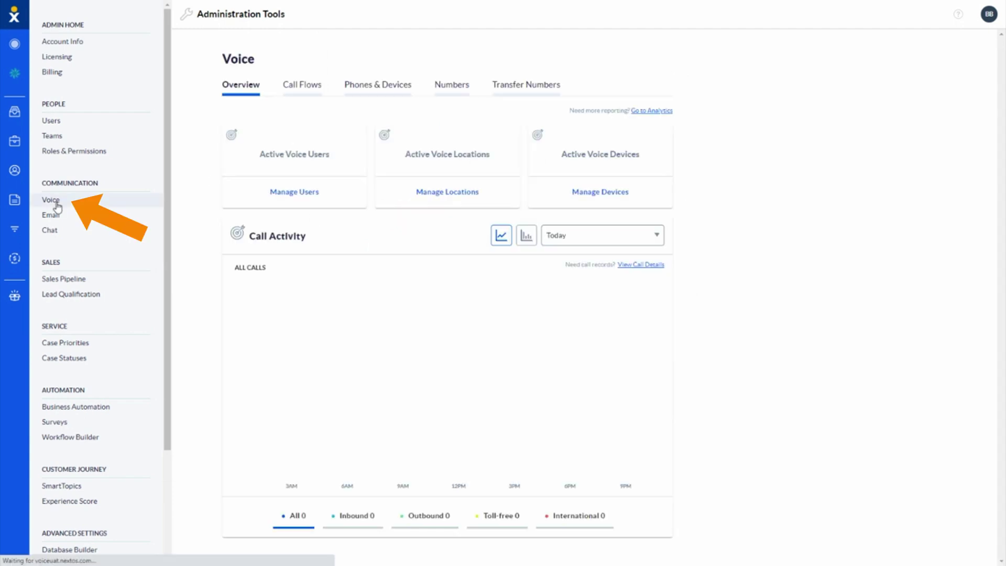
pyautogui.click(301, 97)
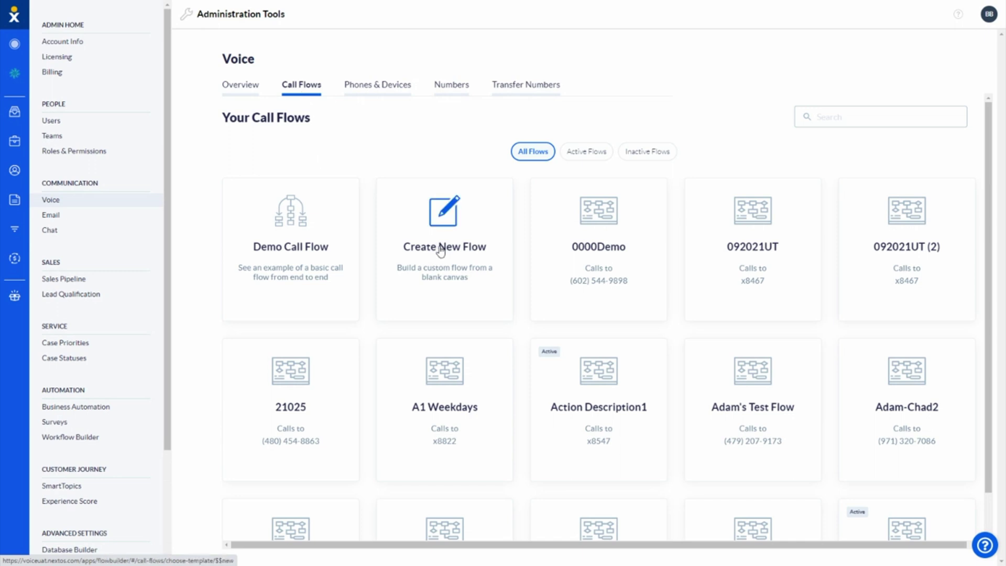
pyautogui.click(349, 220)
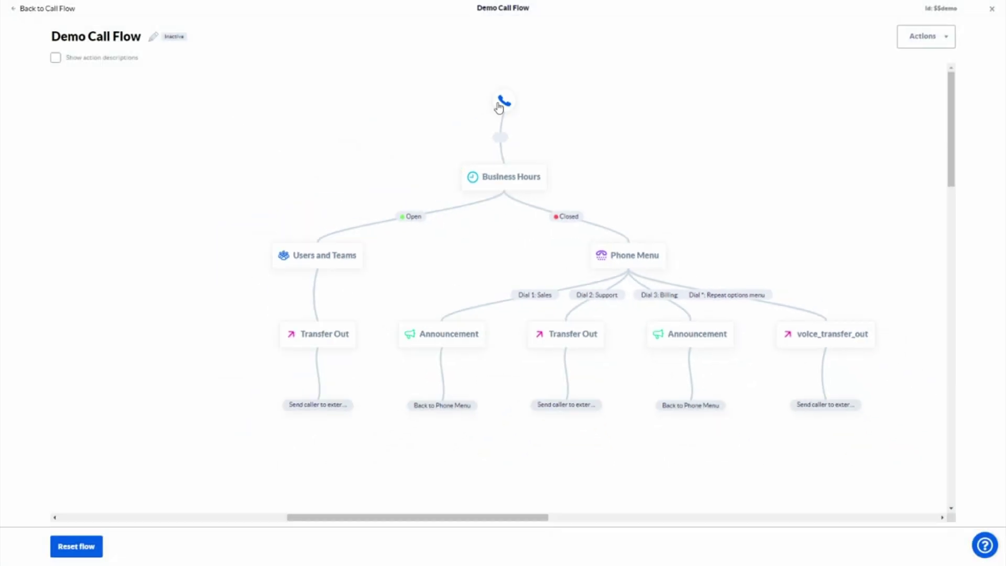
# Choose a primary inbound phone number in the demo call flow's initial node and skip the node without saving
pyautogui.click(500, 105)
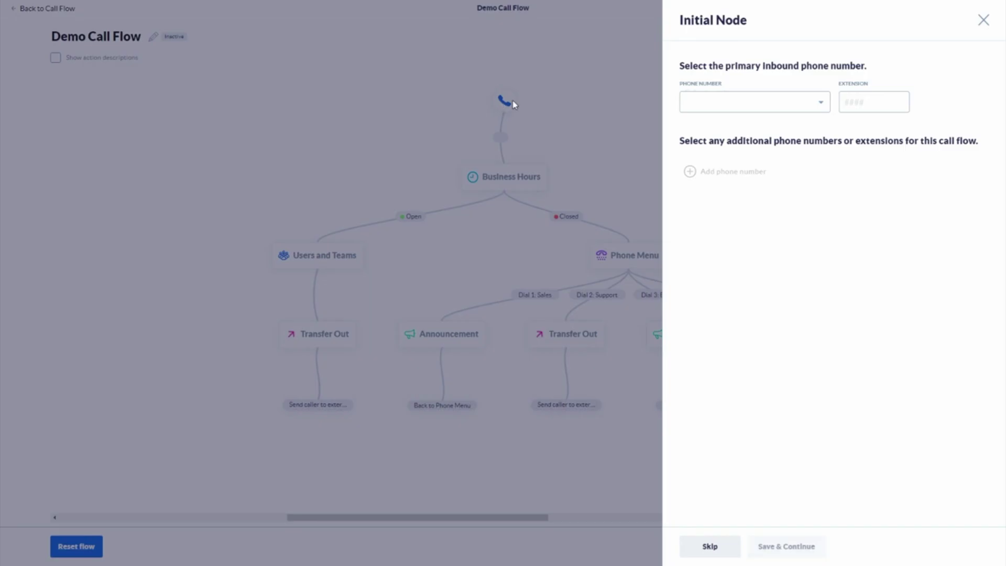
pyautogui.click(719, 107)
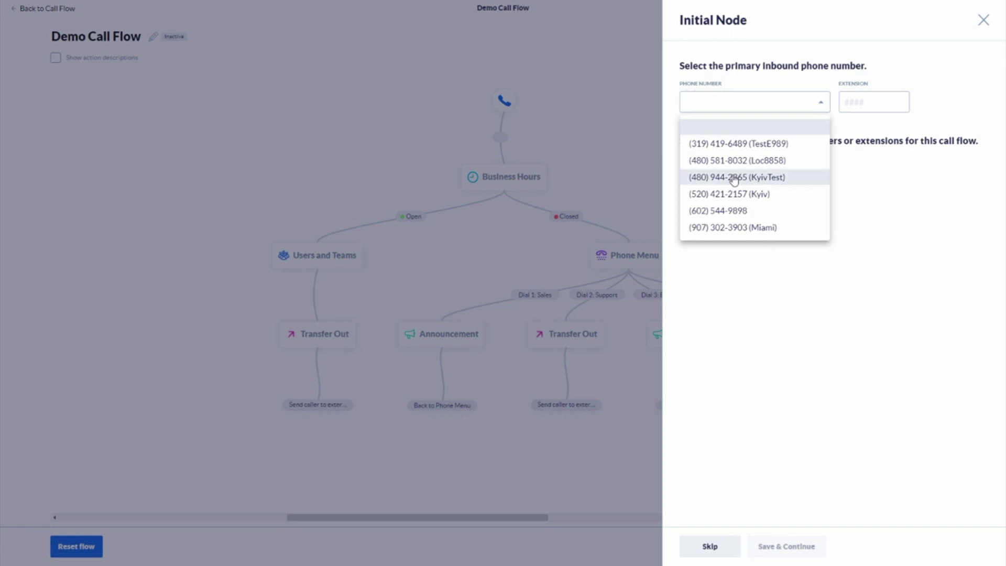
pyautogui.click(742, 211)
pyautogui.click(700, 551)
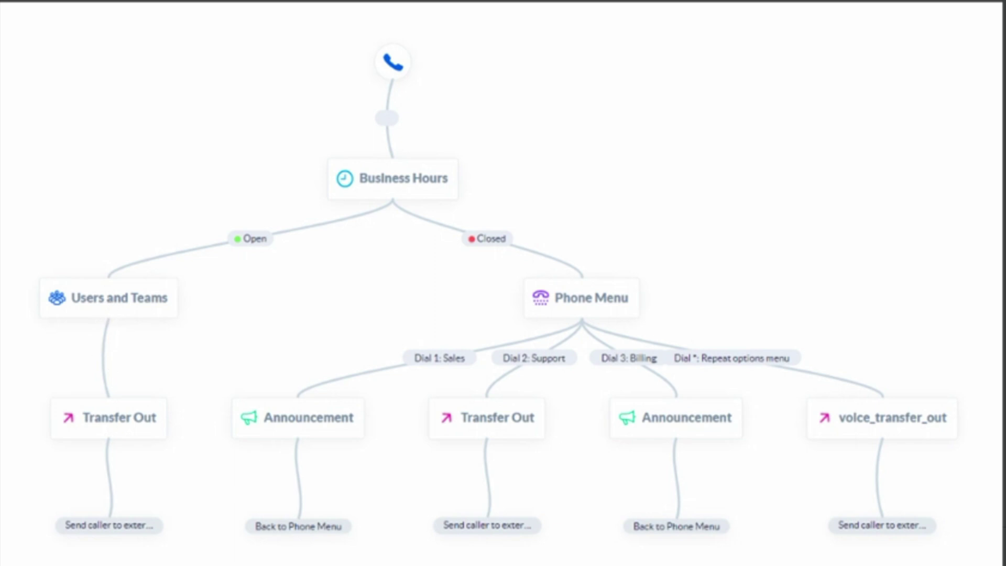
# View the actions available for the demo call flow and close the flow
pyautogui.click(926, 36)
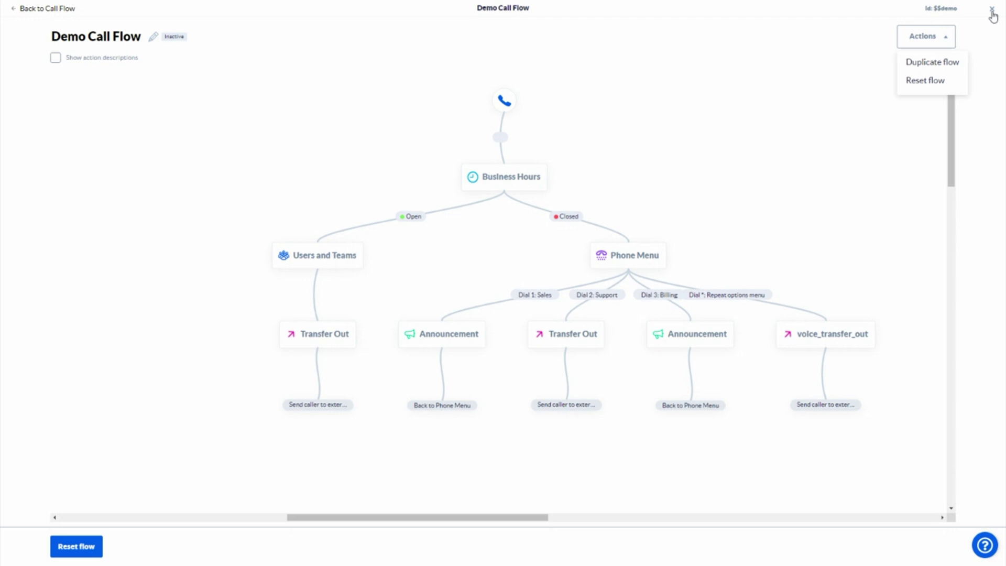
pyautogui.click(992, 12)
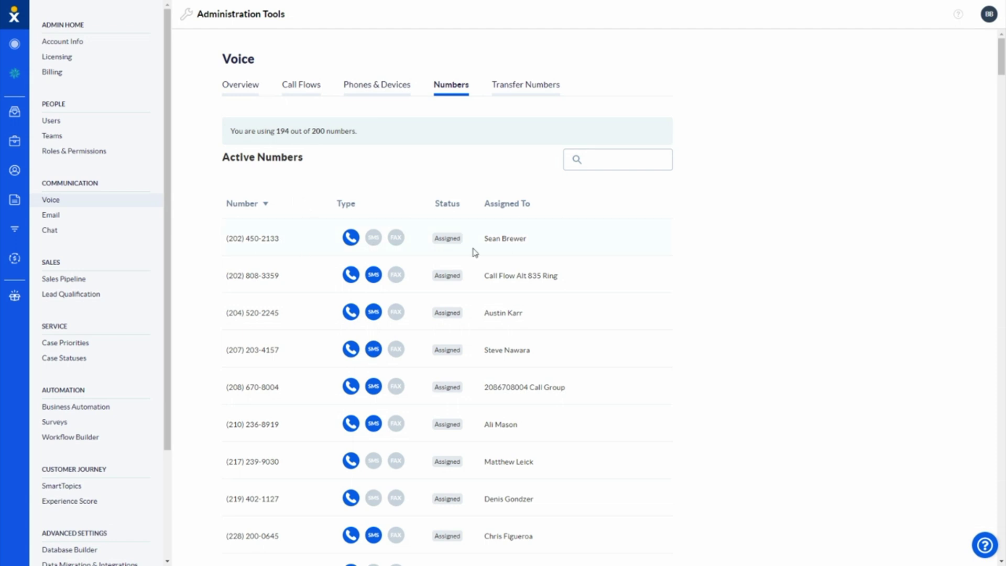
# Examine which of the phone, SMS and fax types are enabled for each number in the Active Numbers list
pyautogui.scroll(-4, 449, 241)
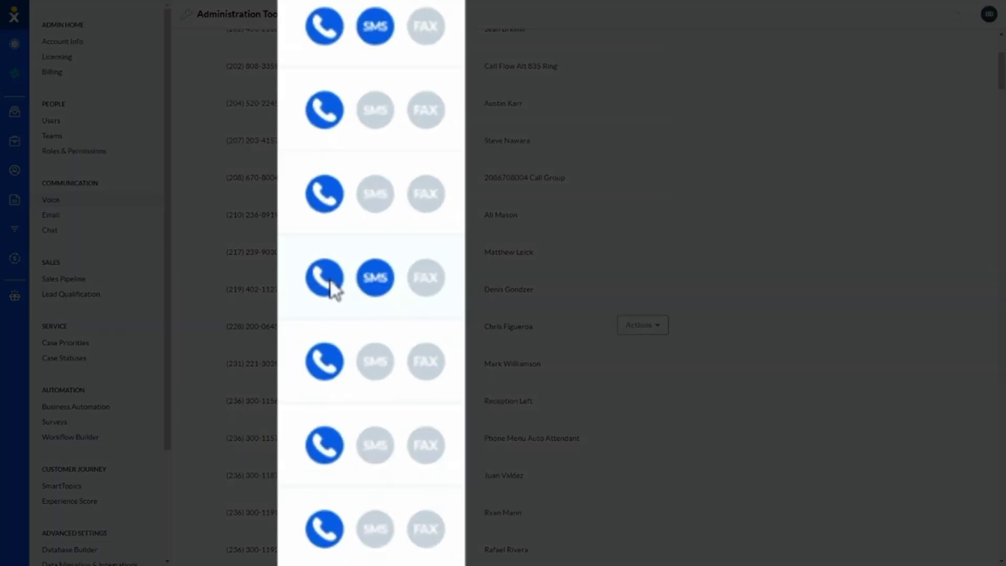
pyautogui.scroll(-1, 336, 327)
pyautogui.scroll(-7, 335, 369)
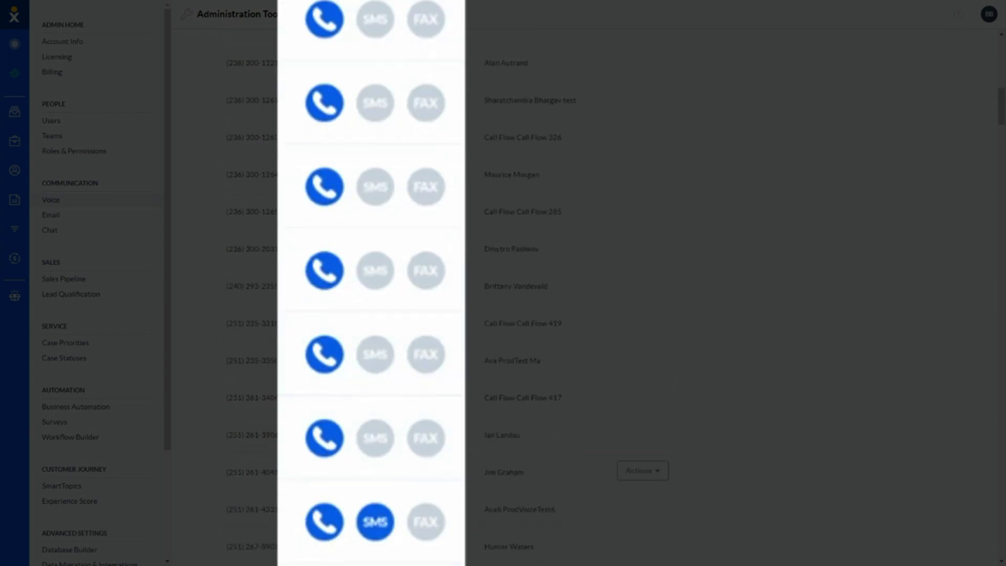
pyautogui.scroll(-5, 336, 328)
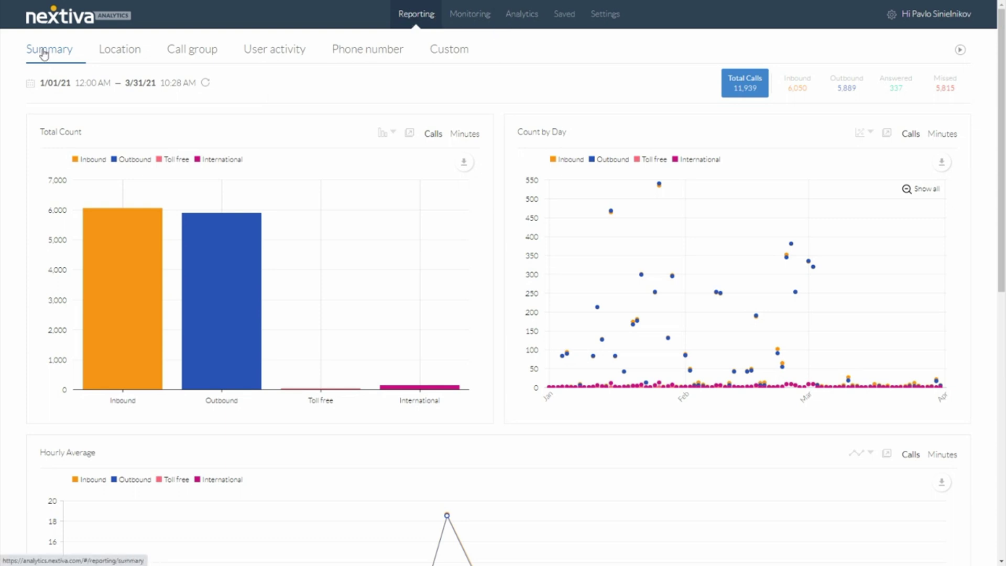
# Open the date range selection of the call summary report in Nextiva Analytics
pyautogui.moveTo(127, 188)
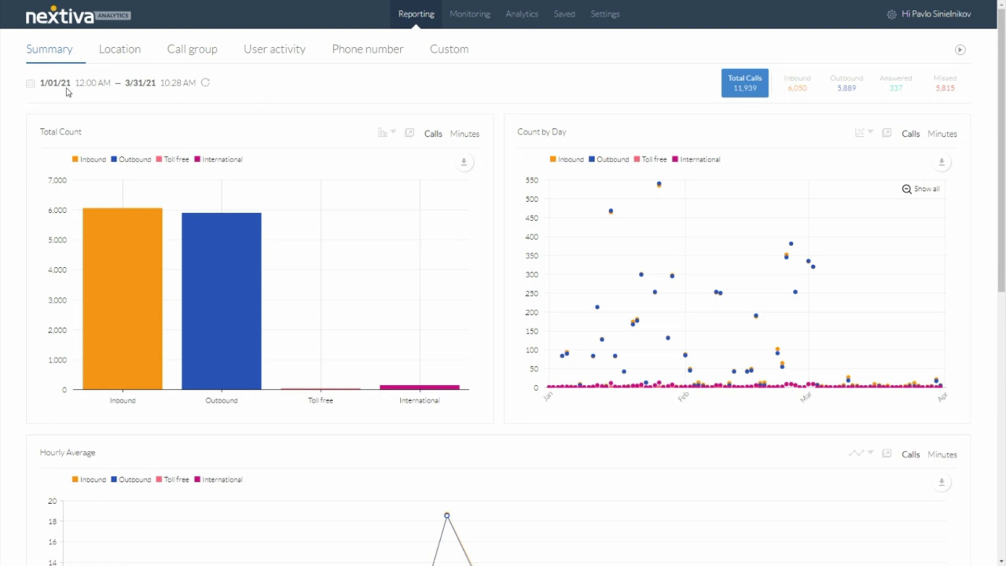
pyautogui.click(34, 89)
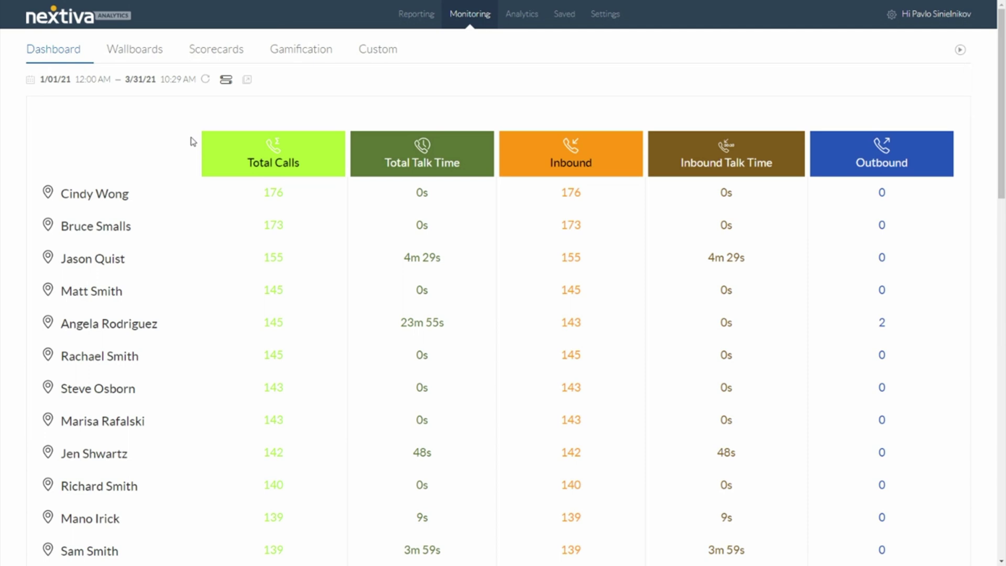
# Add the Missed Calls statistic as a column to the Monitoring dashboard
pyautogui.click(226, 80)
pyautogui.click(207, 111)
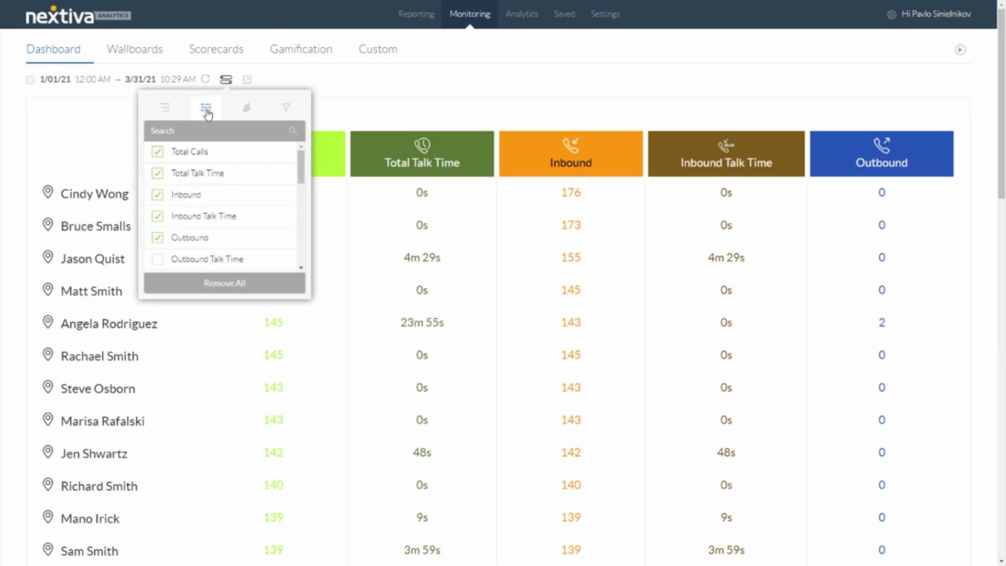
pyautogui.scroll(-2, 184, 231)
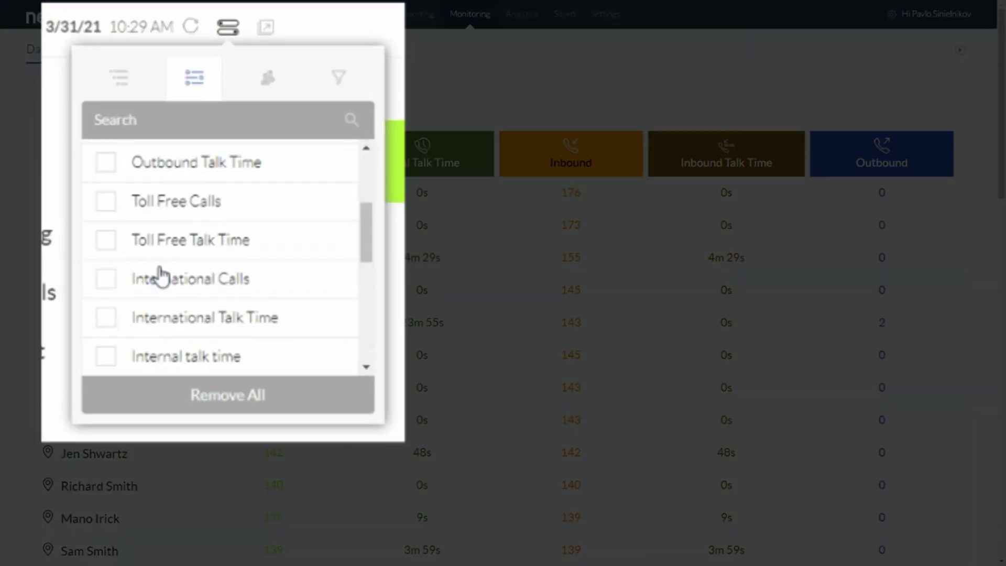
pyautogui.scroll(-3, 168, 298)
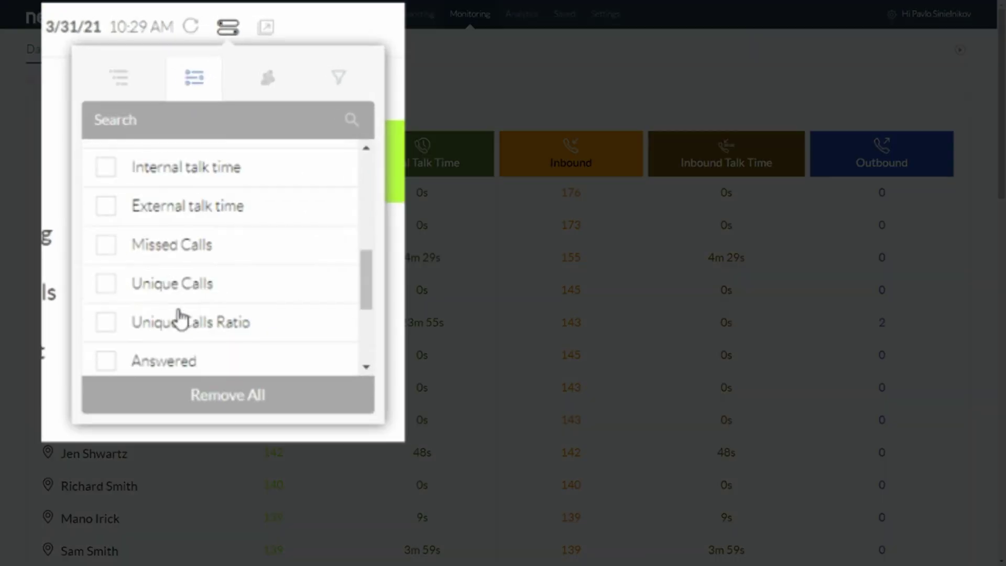
pyautogui.click(145, 251)
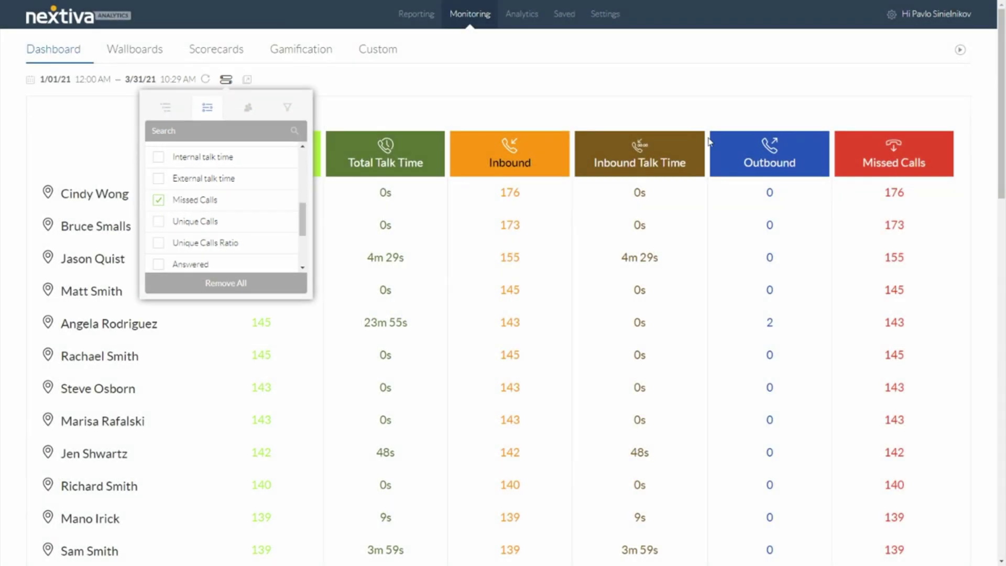
pyautogui.click(353, 124)
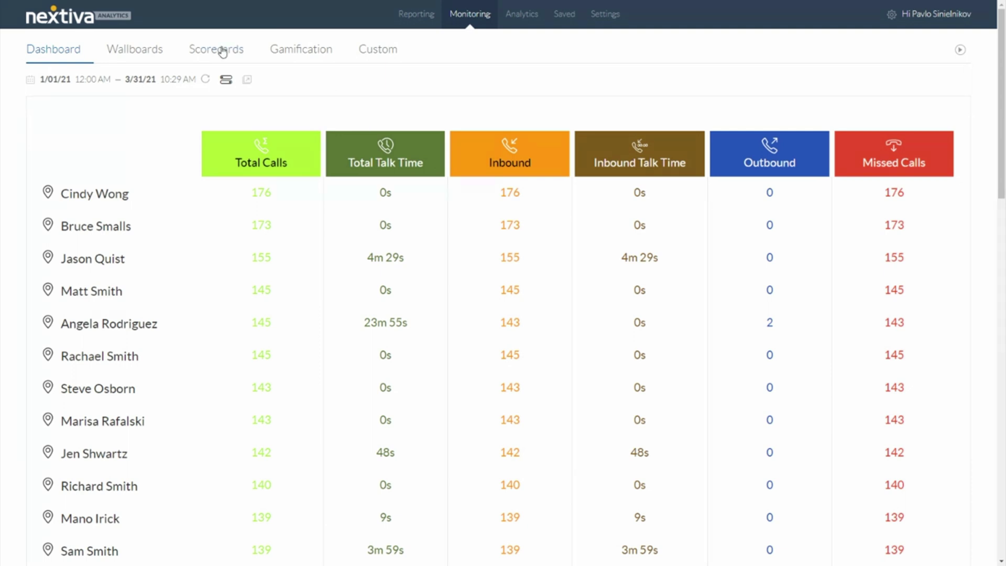
# Look at the Wallboards, apply the Sports theme to the Gamification leaderboard, and check which metrics it can rank
pyautogui.click(160, 49)
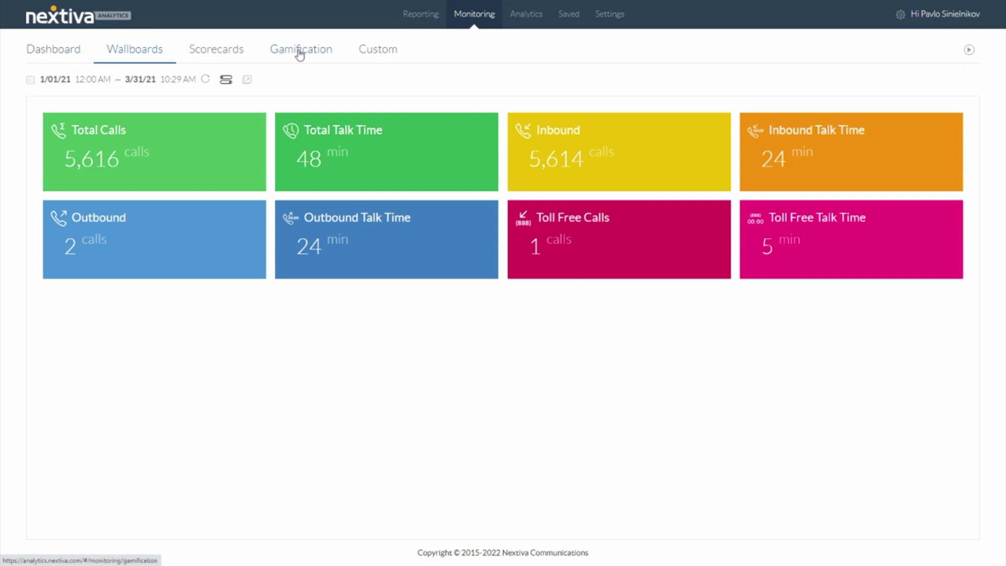
pyautogui.click(299, 54)
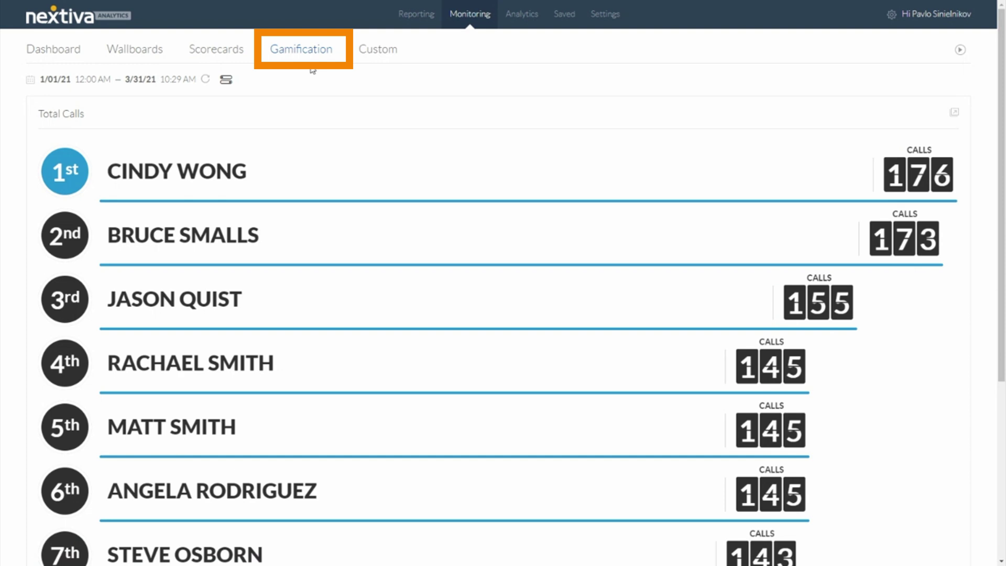
pyautogui.click(226, 81)
pyautogui.click(164, 108)
pyautogui.click(171, 219)
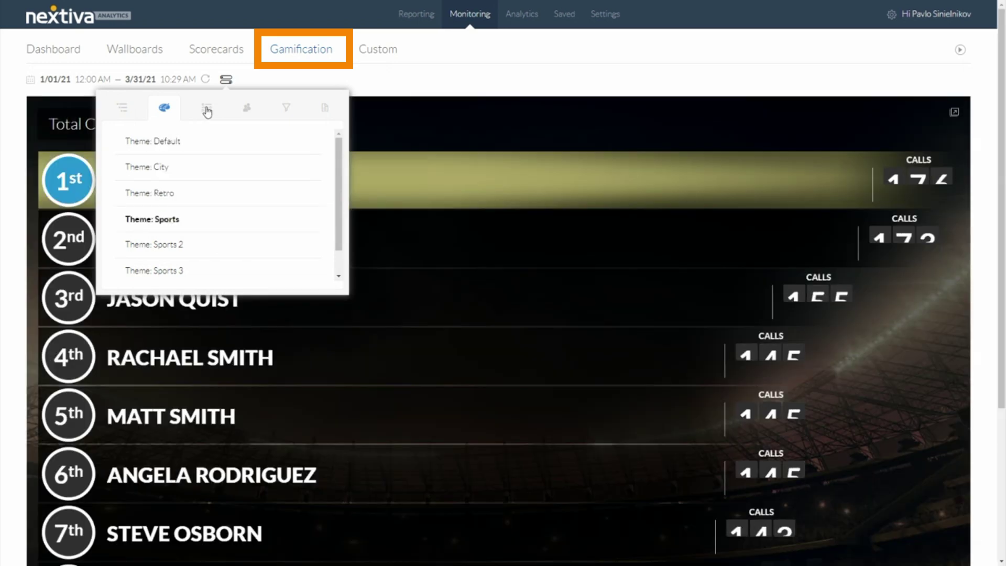
pyautogui.click(202, 109)
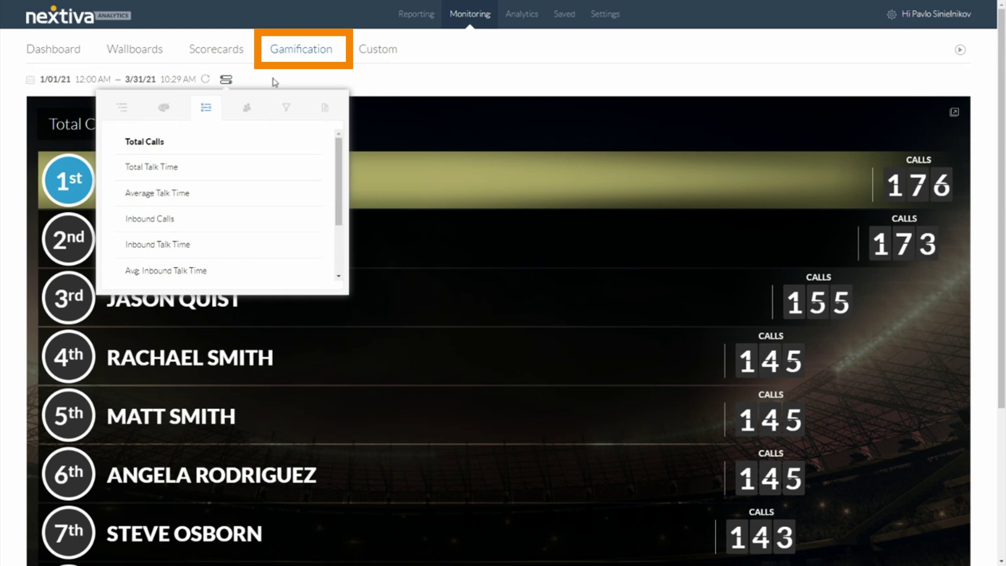
pyautogui.click(250, 140)
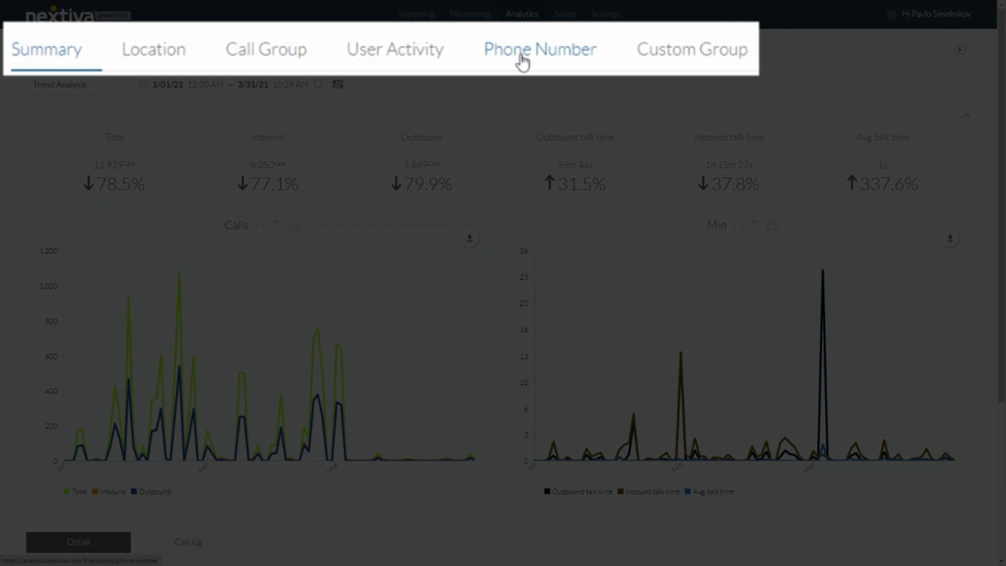
# View the Analytics summary as Period over period and return it to Trend Analysis
pyautogui.click(81, 86)
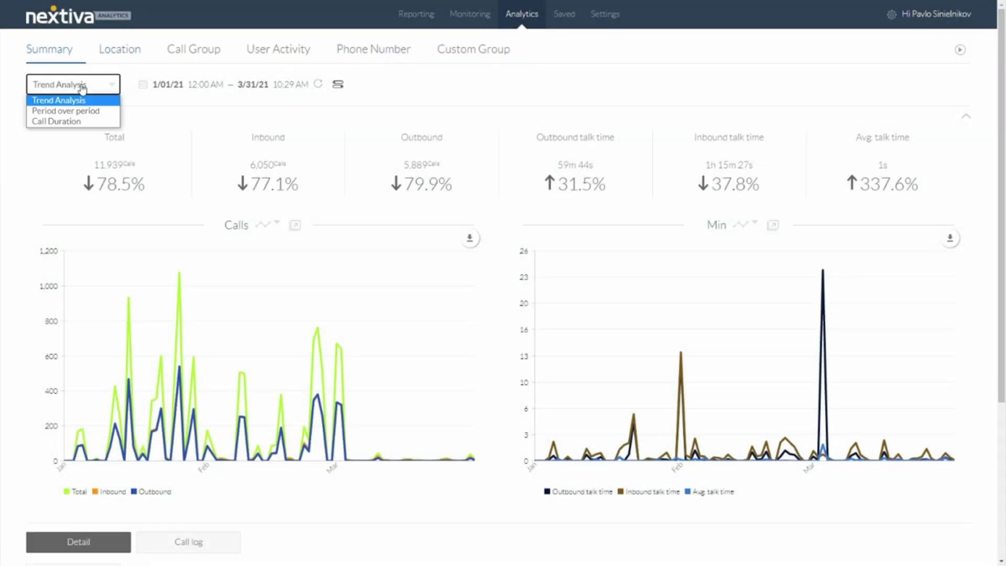
pyautogui.click(70, 112)
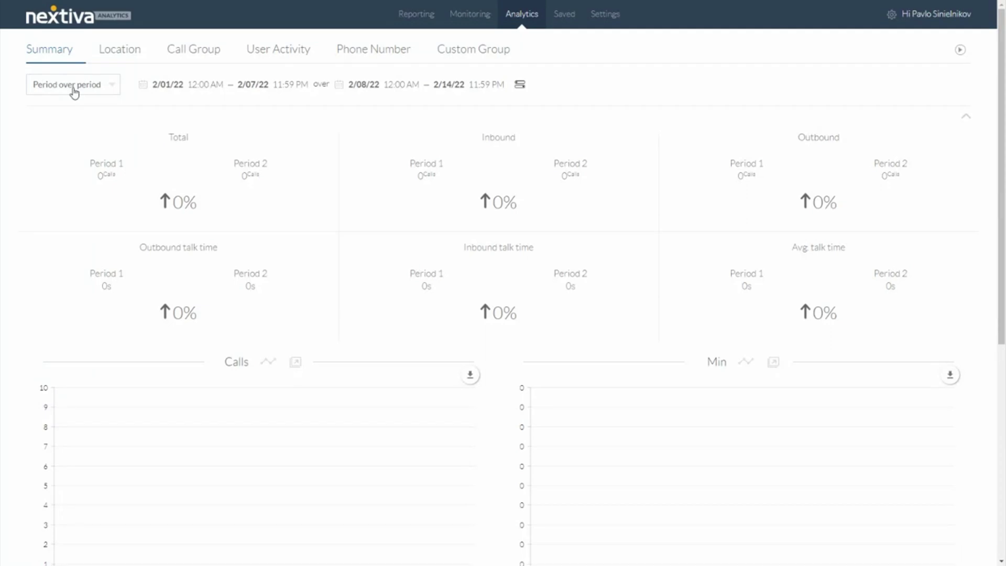
pyautogui.click(74, 93)
pyautogui.click(72, 102)
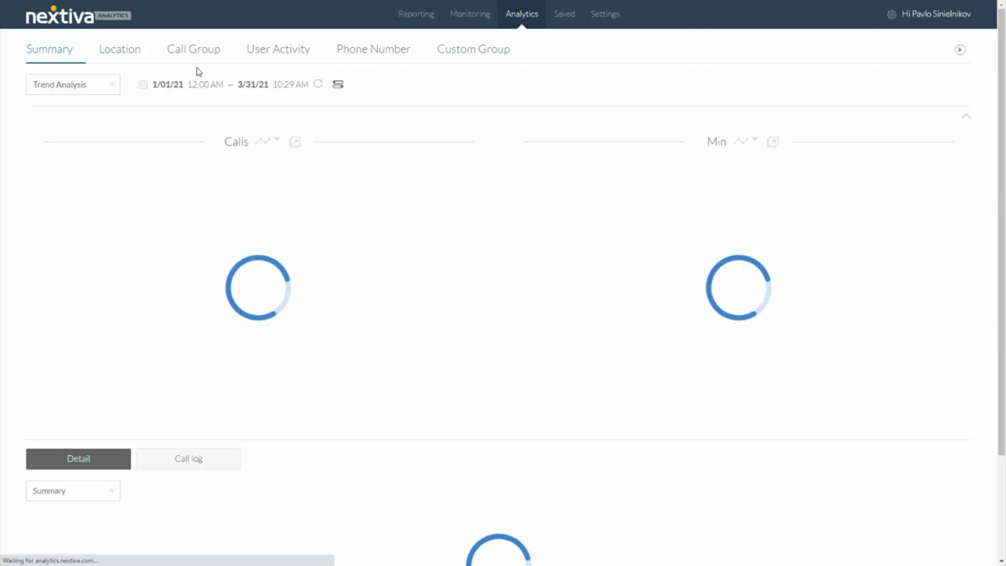
# Switch the Location analytics to Comparison and review the call charts for ATLANTA GA and Assisted Home Health
pyautogui.click(129, 56)
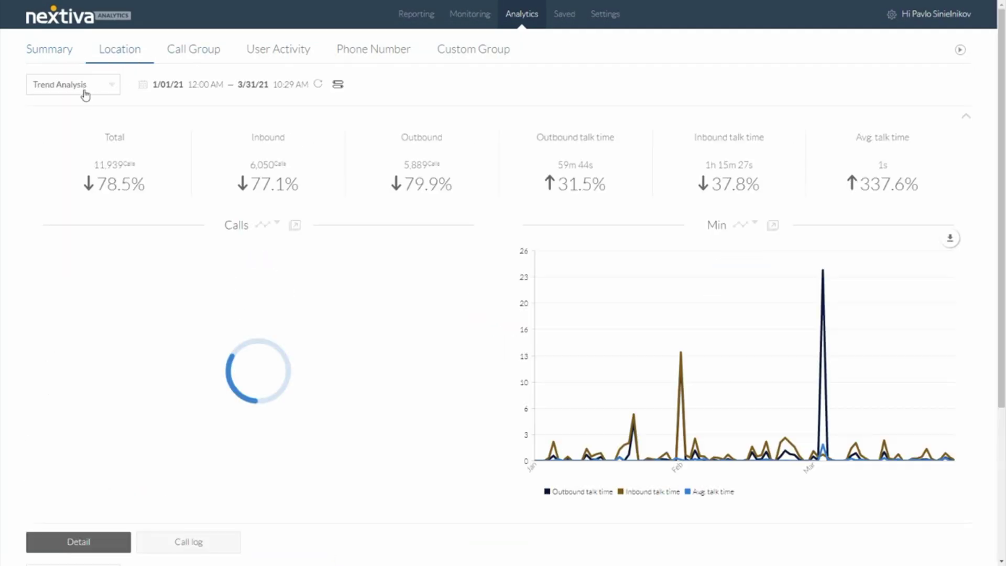
pyautogui.click(81, 90)
pyautogui.click(84, 112)
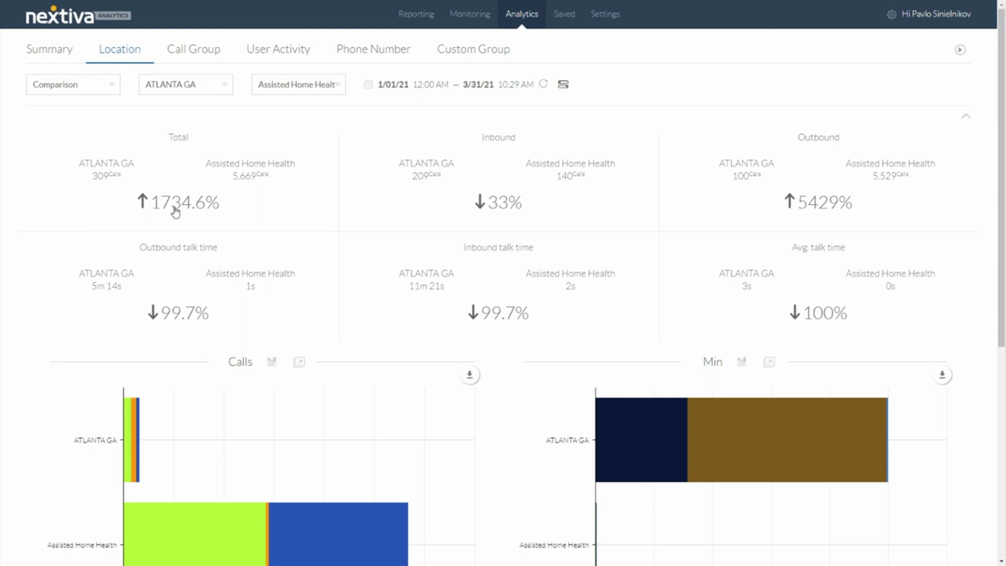
pyautogui.scroll(-1, 145, 187)
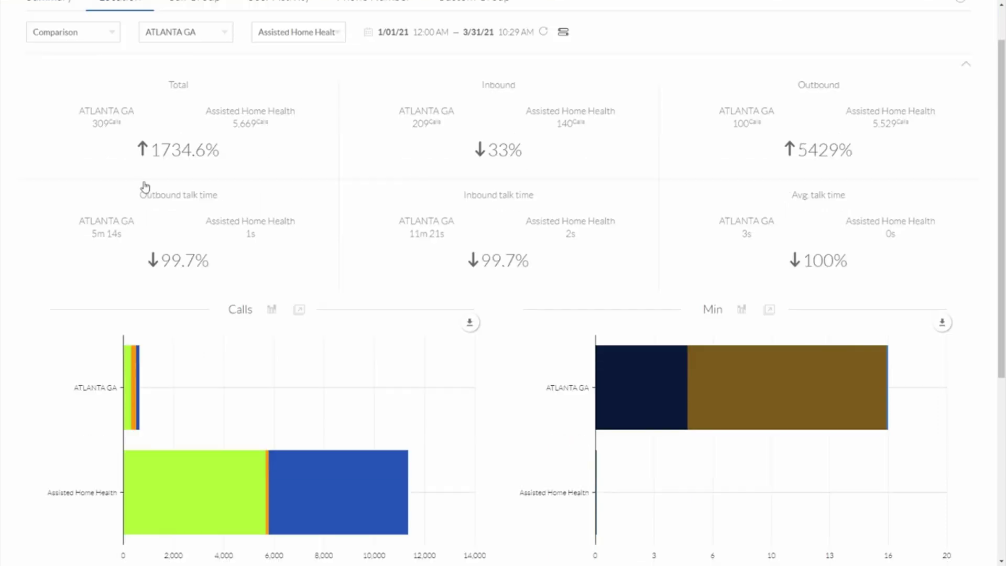
pyautogui.scroll(1, 129, 199)
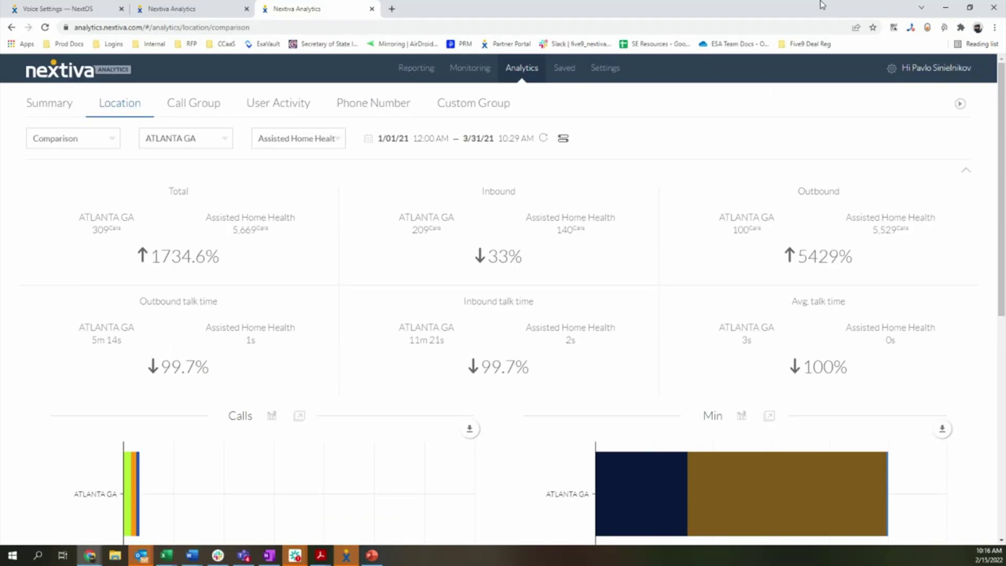
# Minimize the browser, switch to the Nextiva App softphone, and enlarge its window to full screen height
pyautogui.click(945, 7)
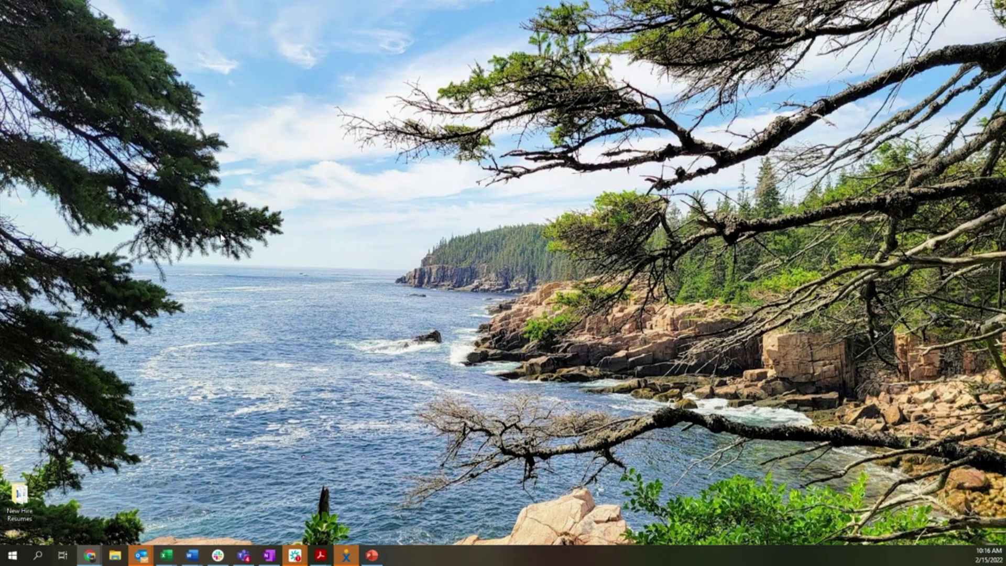
pyautogui.click(345, 556)
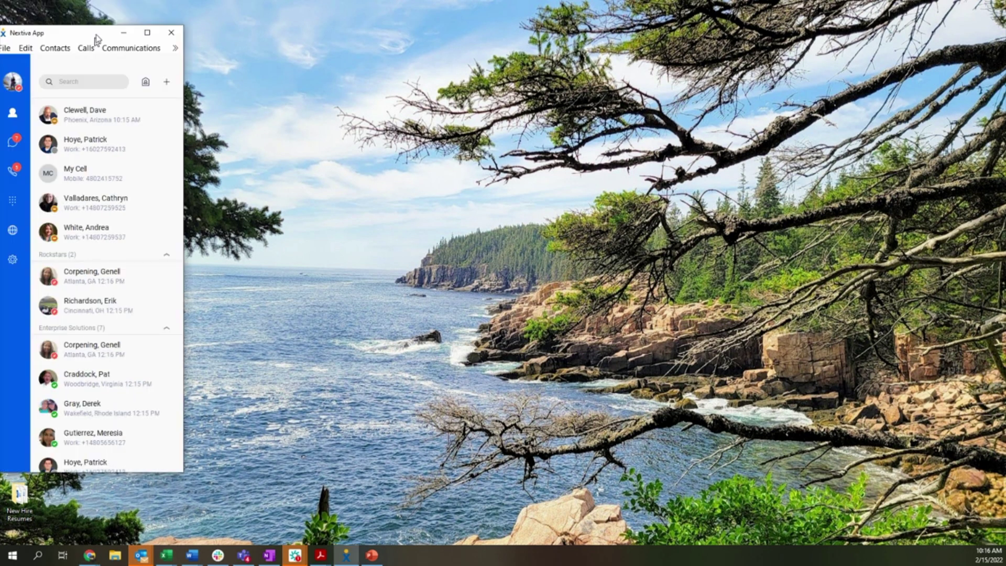
pyautogui.doubleClick(96, 38)
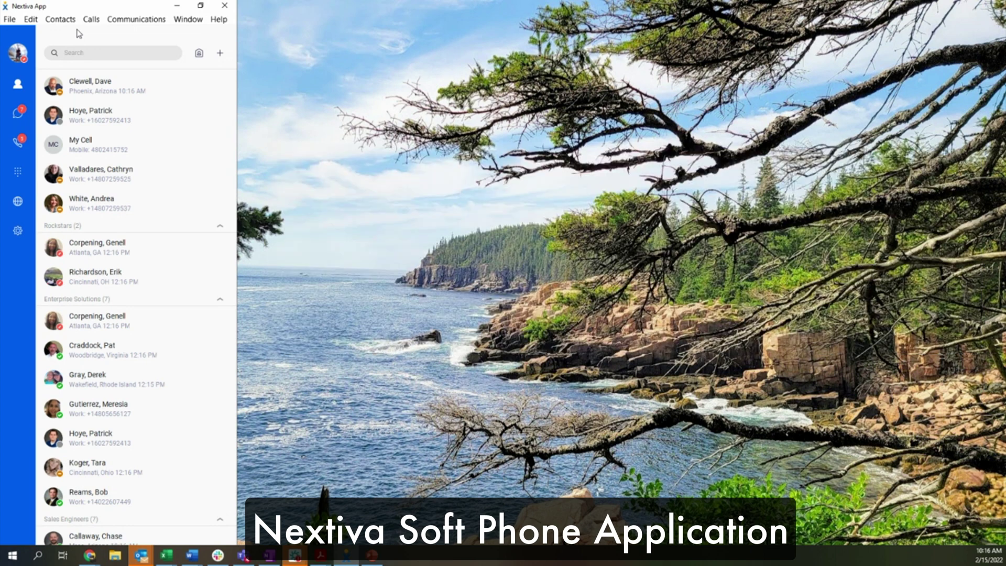
# View the availability status options in the own profile of the softphone without choosing a different status
pyautogui.click(19, 53)
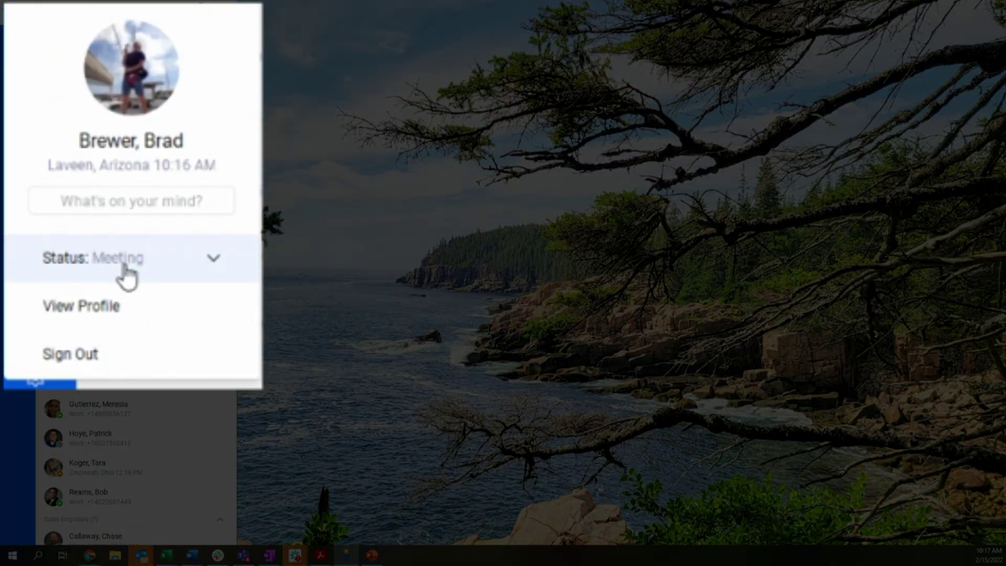
pyautogui.click(125, 270)
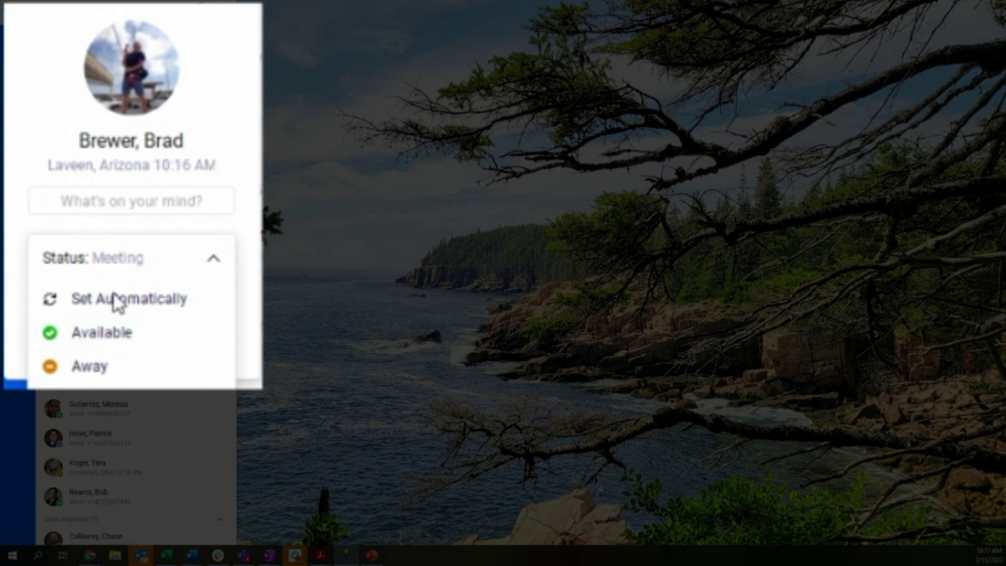
pyautogui.click(125, 308)
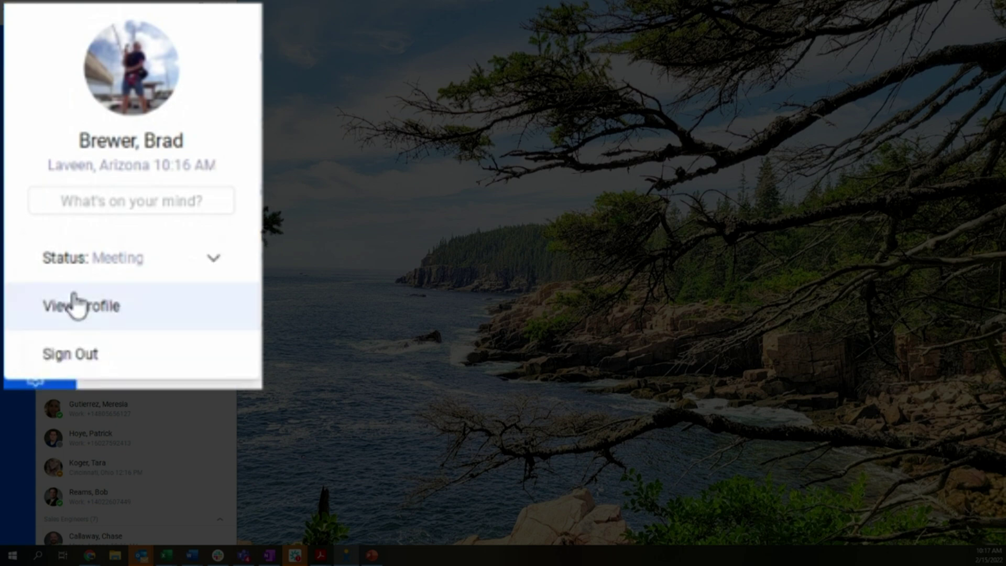
pyautogui.click(110, 270)
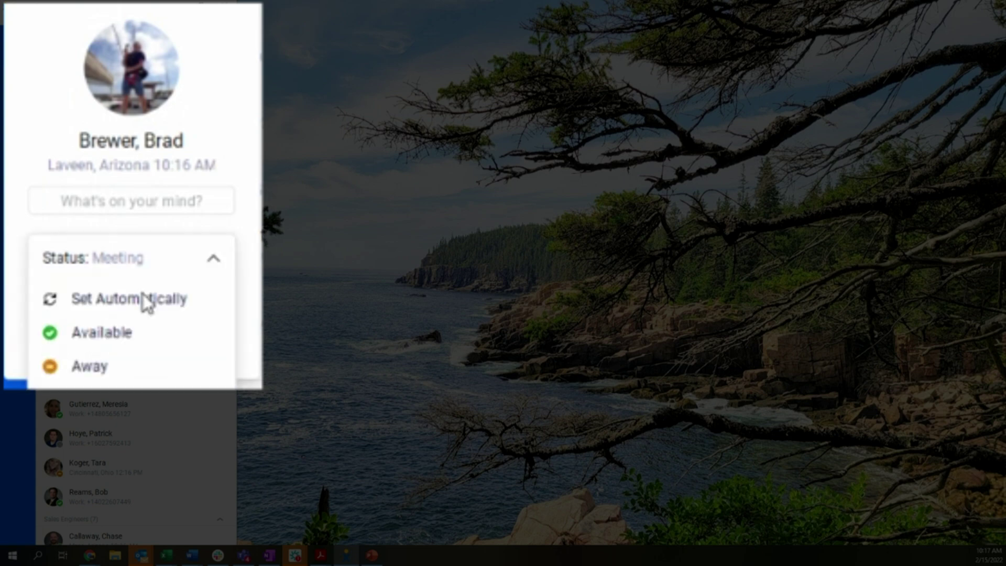
pyautogui.click(114, 263)
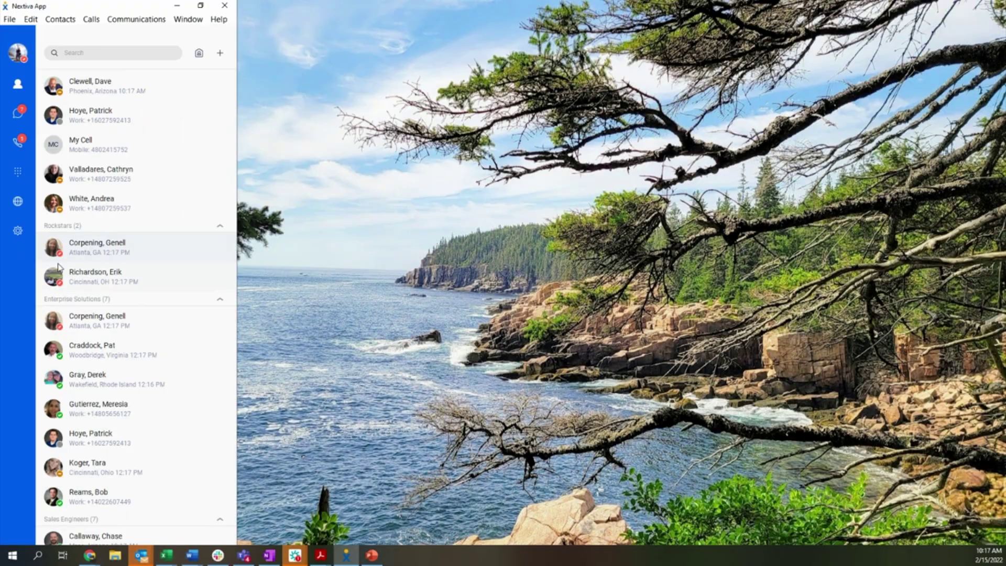
# View the contact cards of colleagues in the Rockstars and Enterprise Solutions contact groups
pyautogui.click(81, 254)
pyautogui.click(23, 357)
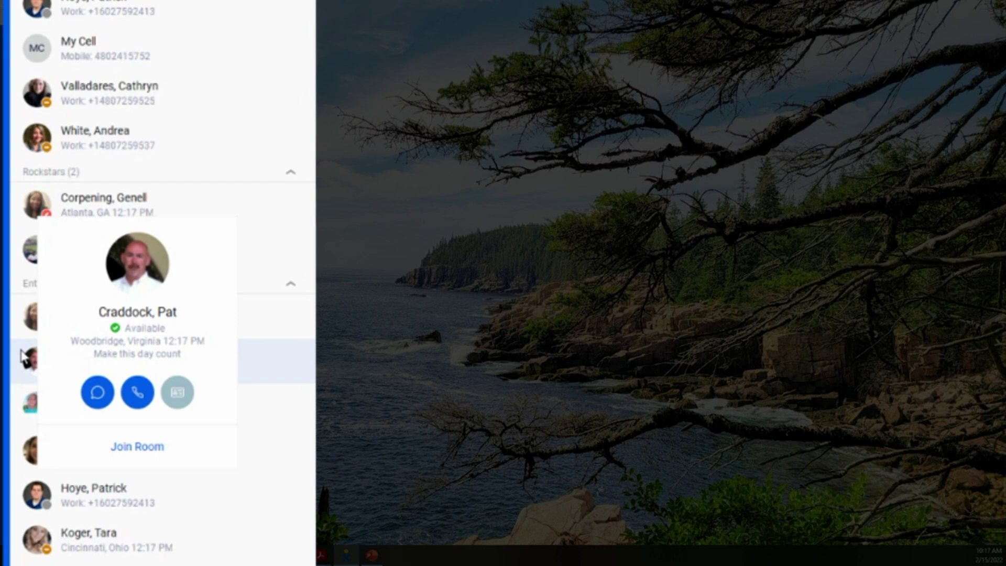
pyautogui.click(24, 358)
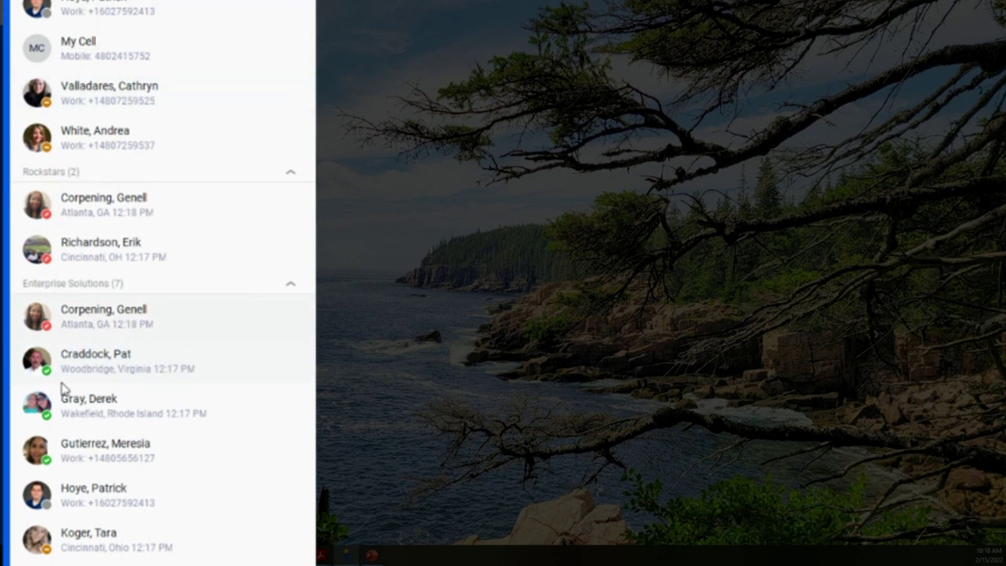
pyautogui.scroll(-1, 74, 341)
pyautogui.scroll(-1, 72, 310)
pyautogui.scroll(1, 67, 283)
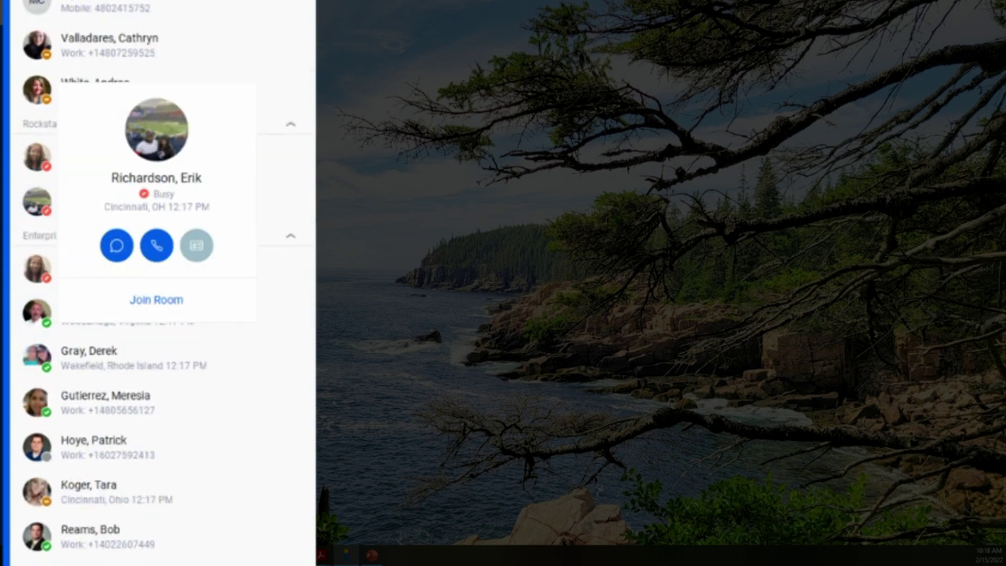
# Browse the company Directory in the contact list and return to the Enterprise Solutions group
pyautogui.click(5, 153)
pyautogui.scroll(-7, 76, 143)
pyautogui.scroll(4, 81, 179)
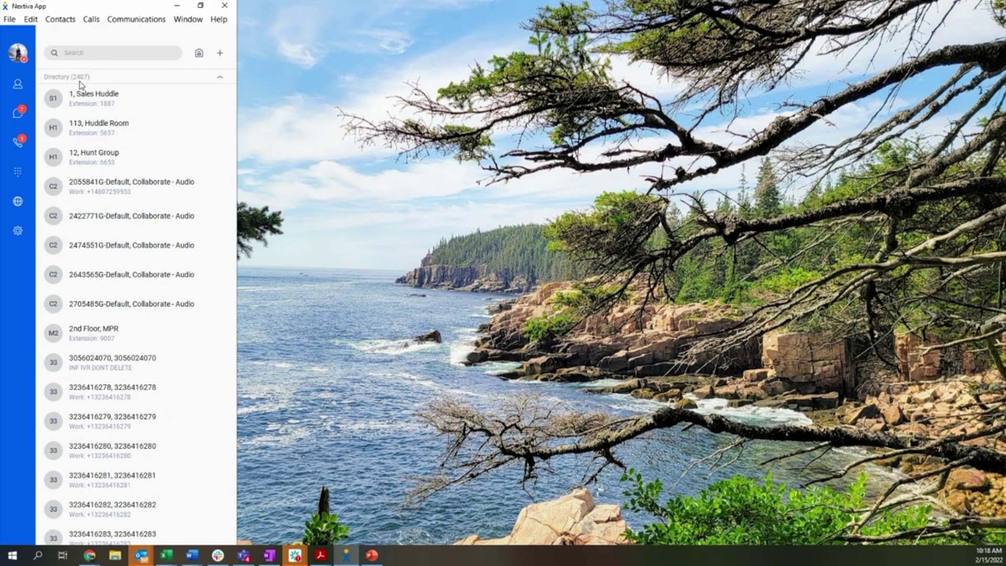
pyautogui.click(23, 87)
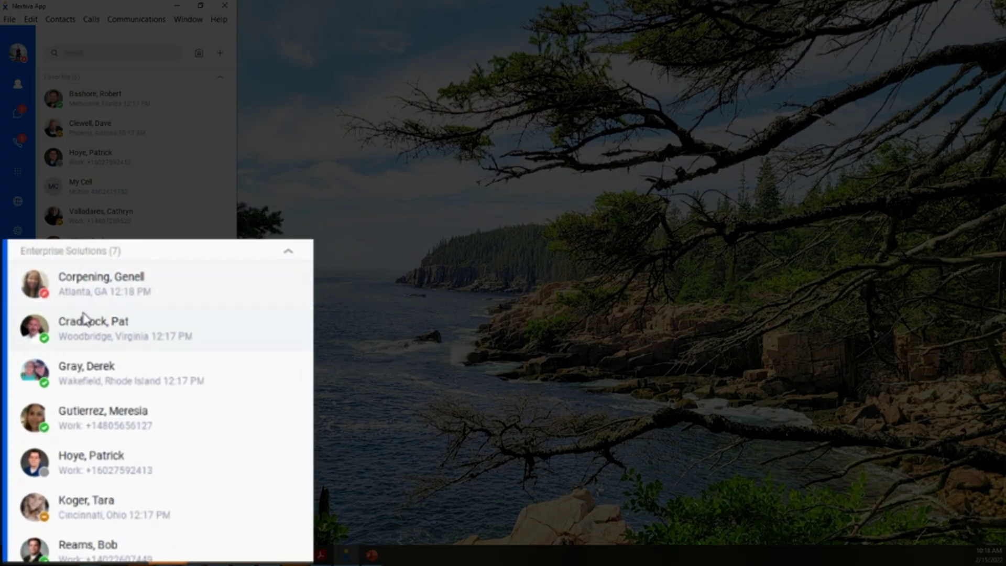
pyautogui.scroll(-2, 82, 314)
pyautogui.moveTo(42, 277)
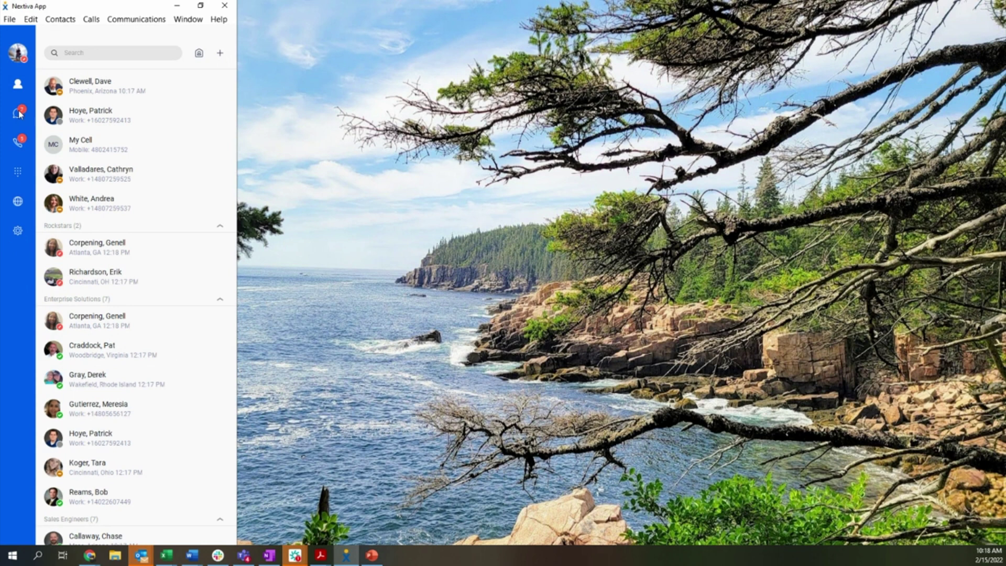
# Browse the softphone's recent chat conversations and view the contact card of one chat partner
pyautogui.click(19, 113)
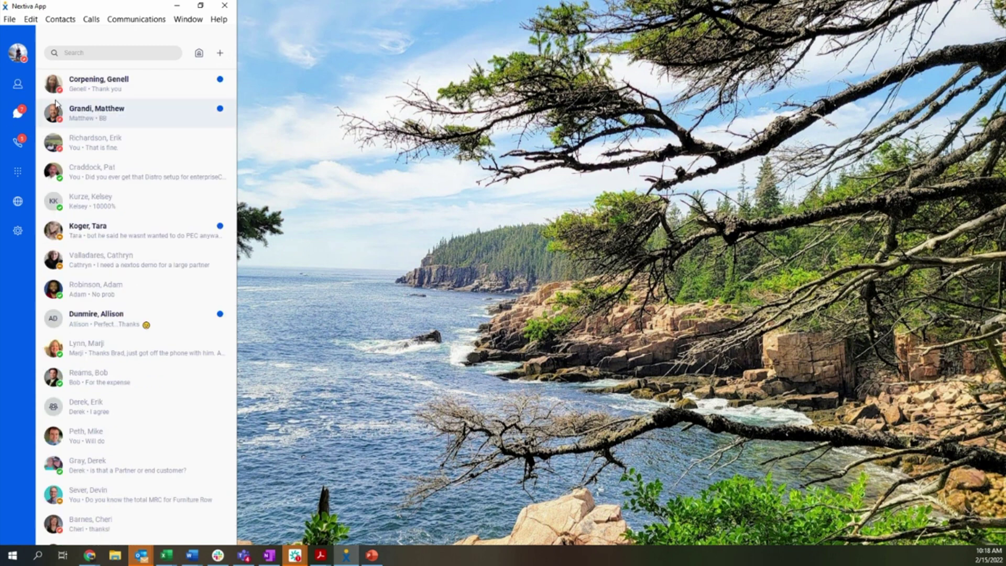
pyautogui.scroll(-1, 89, 154)
pyautogui.scroll(1, 89, 155)
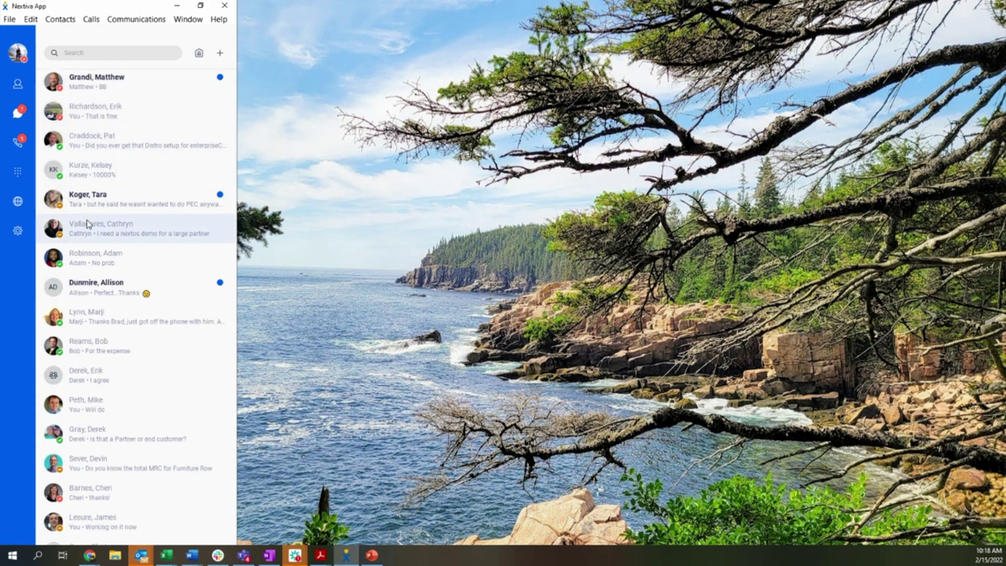
pyautogui.moveTo(57, 180)
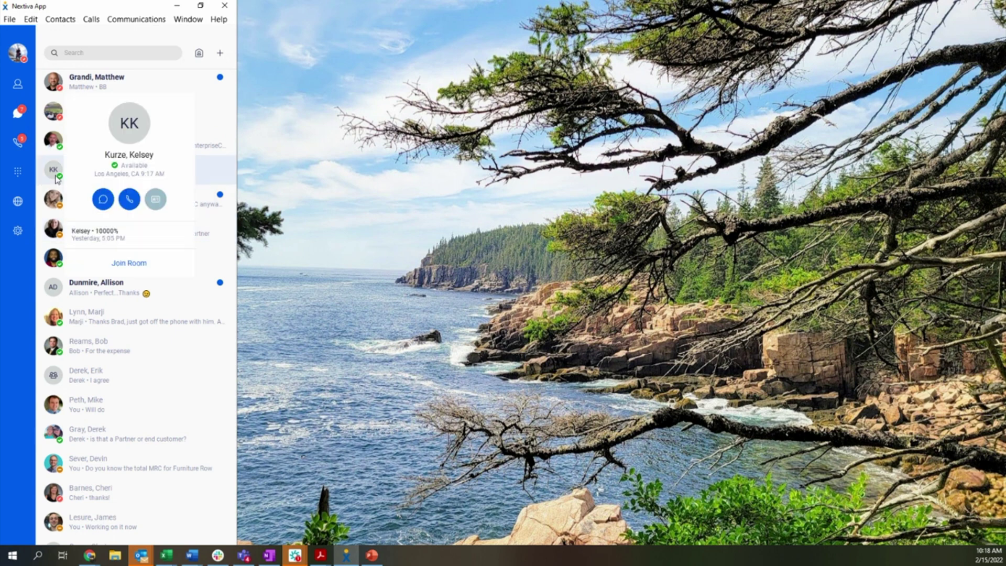
pyautogui.scroll(-2, 95, 350)
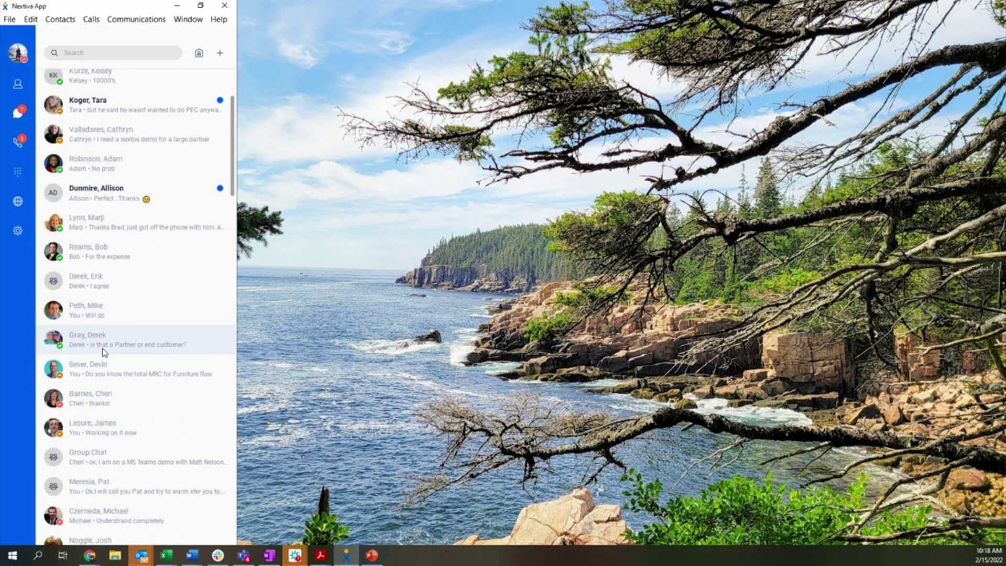
# Look through the softphone's chat conversations and view the list of recent calls
pyautogui.scroll(-1, 103, 352)
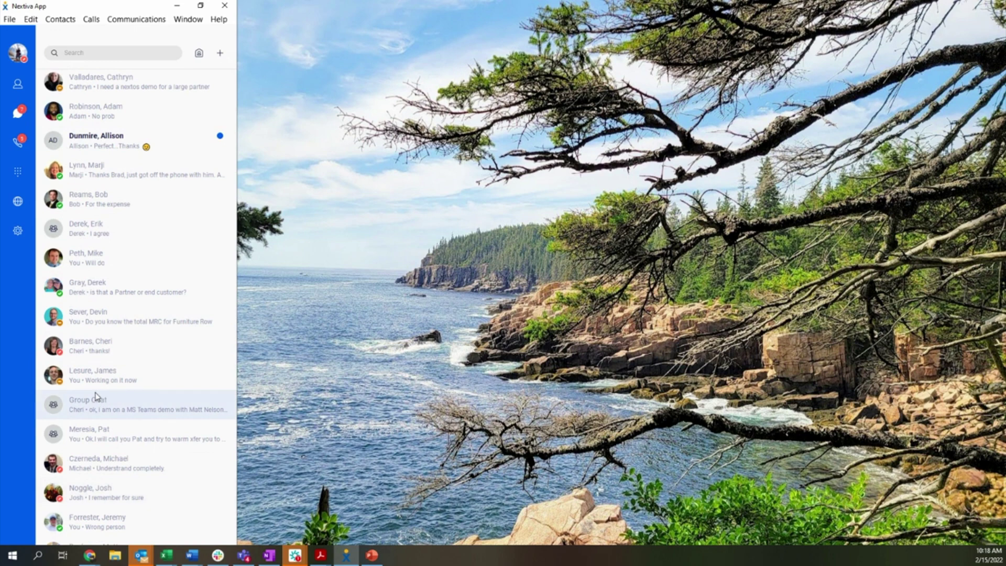
pyautogui.scroll(4, 96, 384)
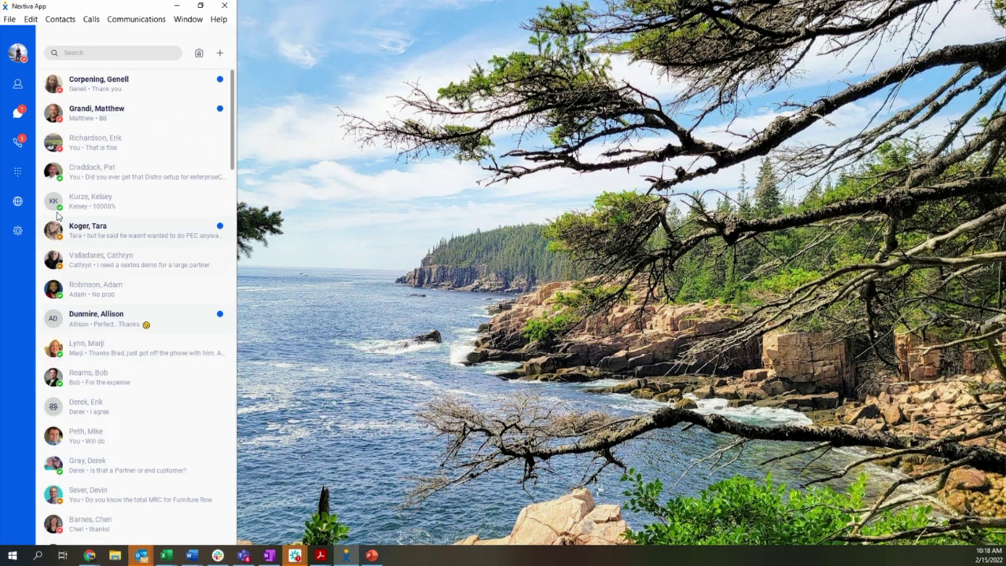
pyautogui.click(17, 142)
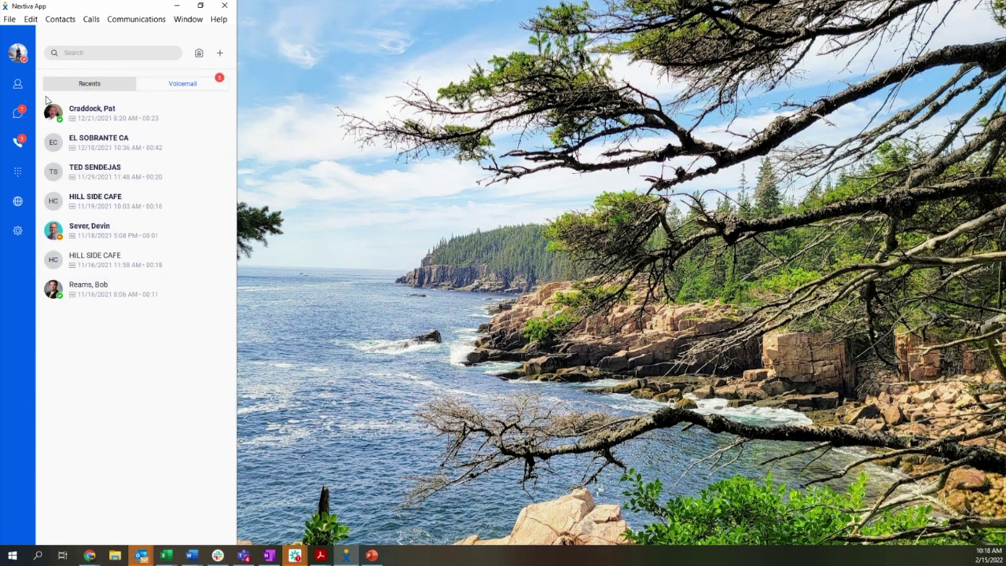
pyautogui.click(89, 83)
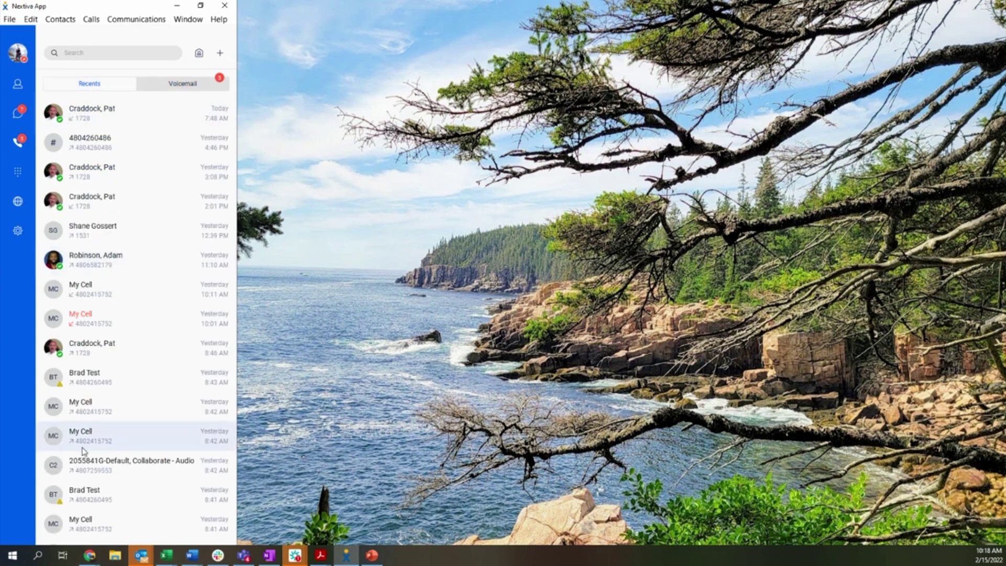
pyautogui.moveTo(62, 118)
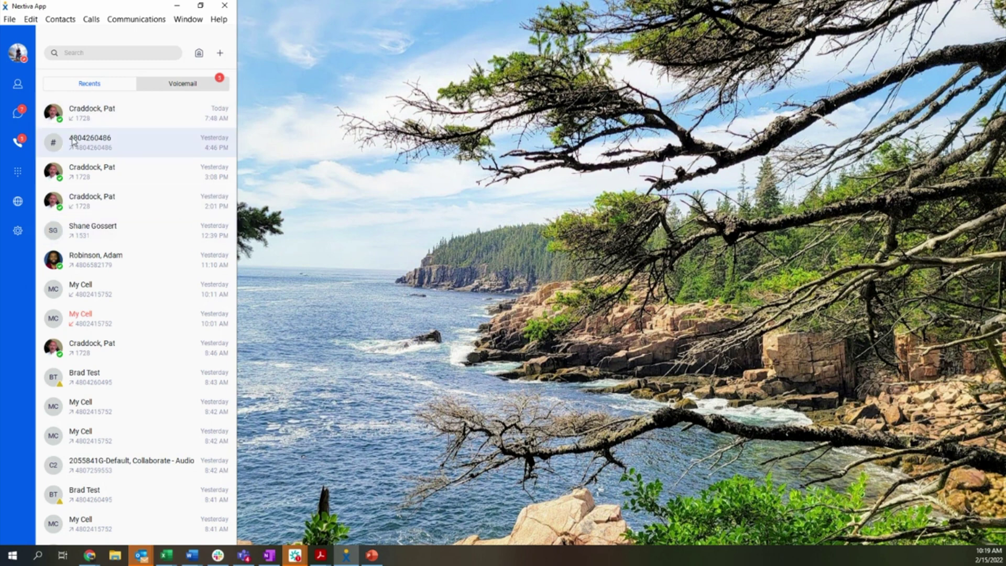
# View the voicemail list with the newest message's playback options, and dismiss the incoming chat notification
pyautogui.click(193, 84)
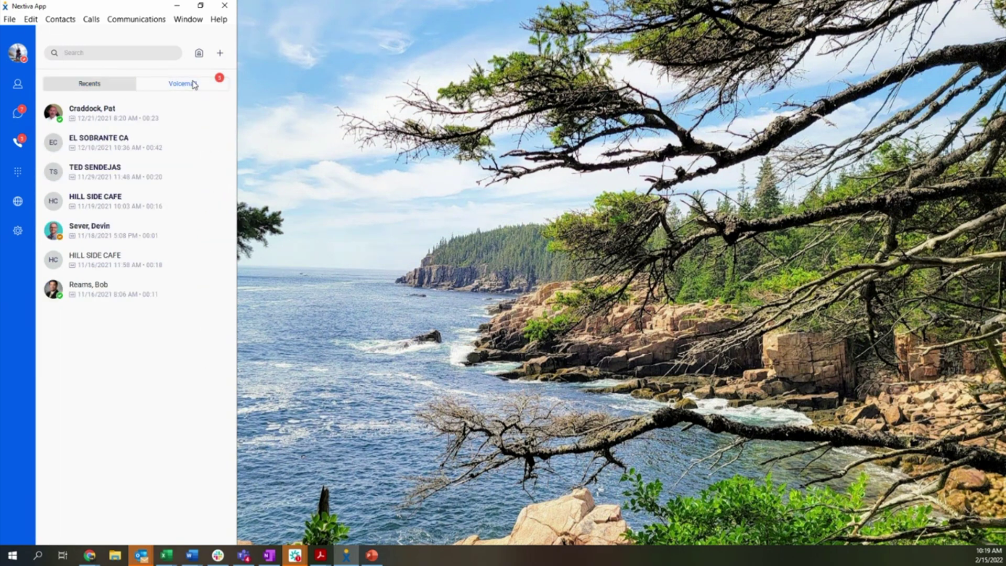
pyautogui.click(119, 112)
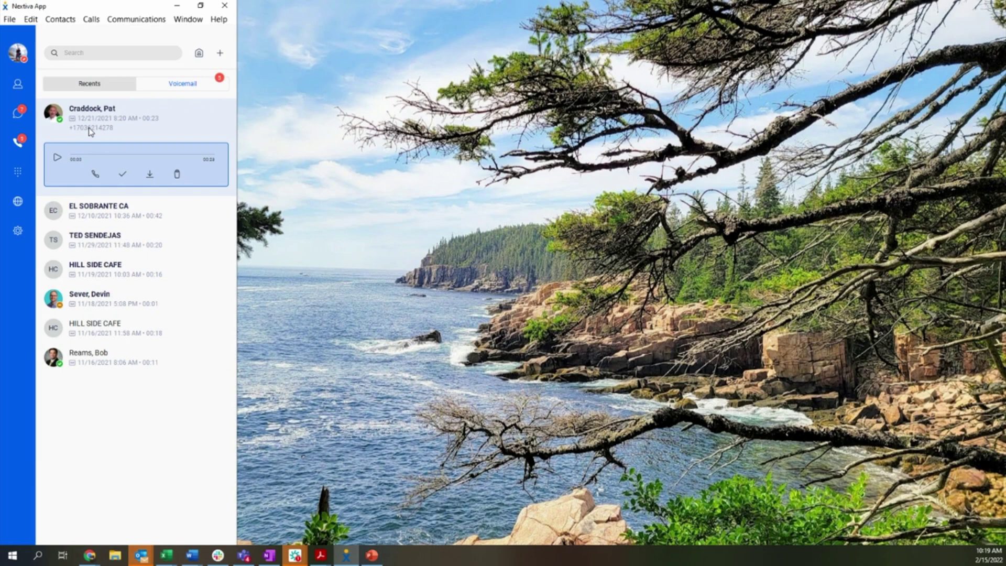
pyautogui.click(91, 130)
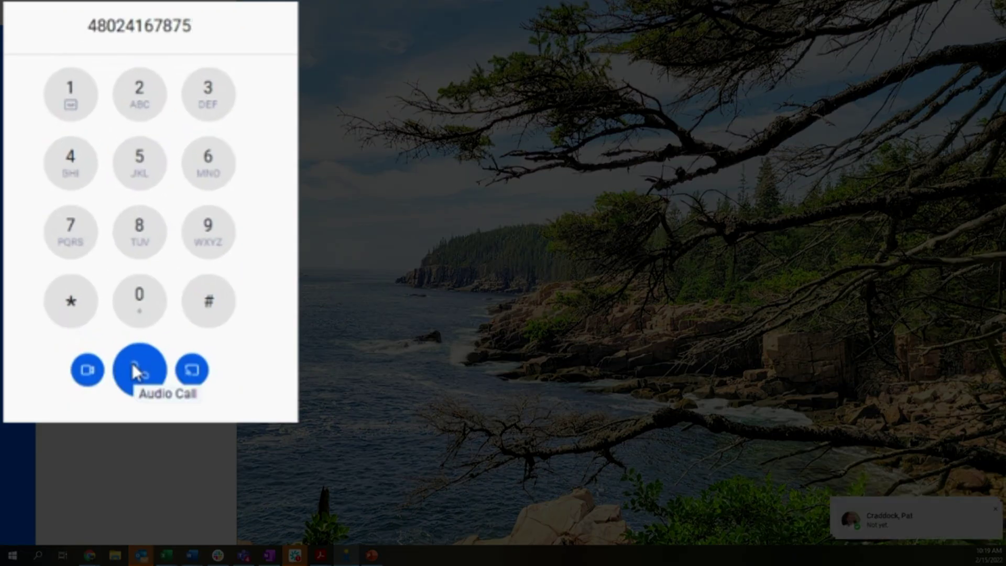
pyautogui.click(995, 508)
pyautogui.click(997, 474)
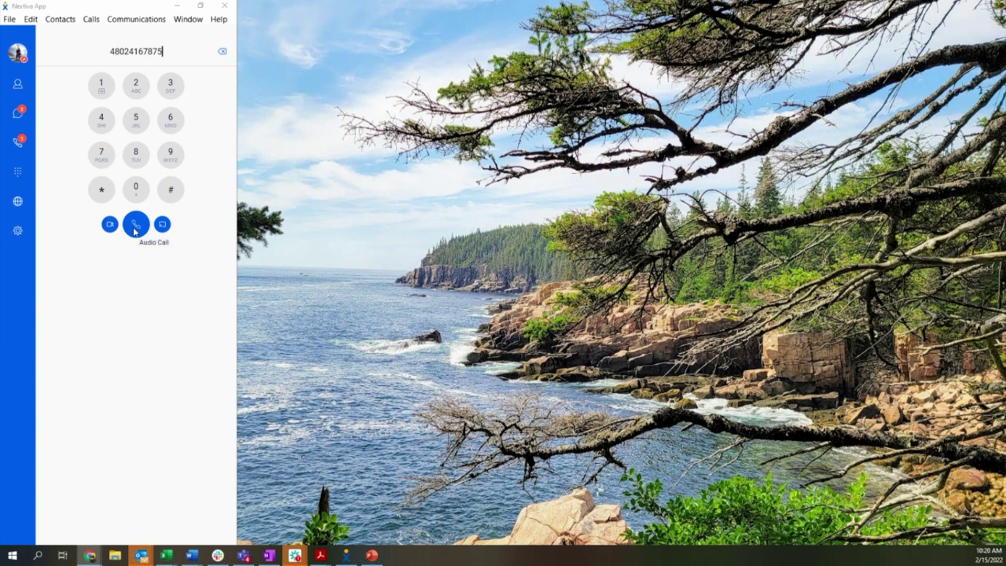
# Try out the Always and When Not Reachable call forwarding options in the incoming call settings, leaving both switched off
pyautogui.click(18, 231)
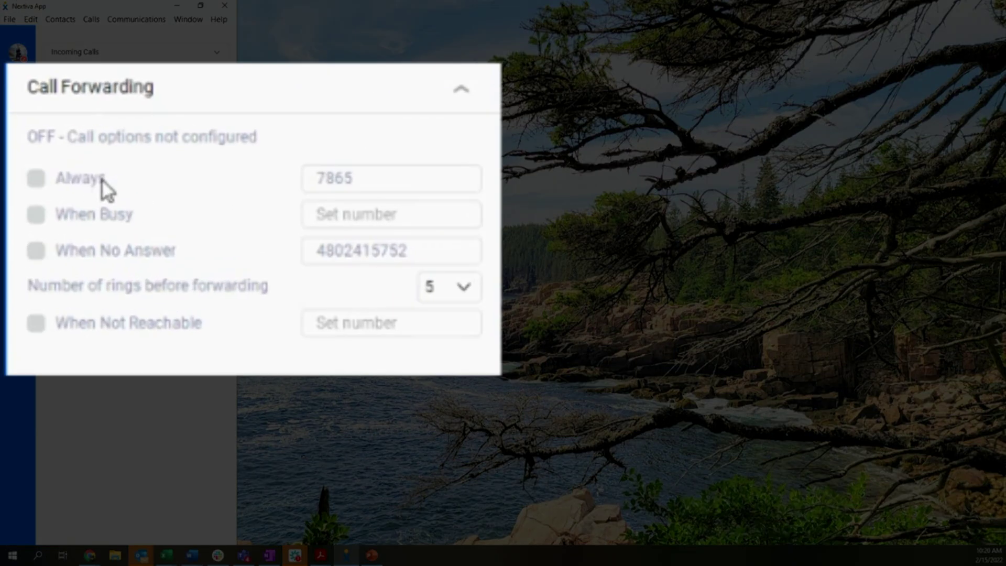
pyautogui.click(37, 181)
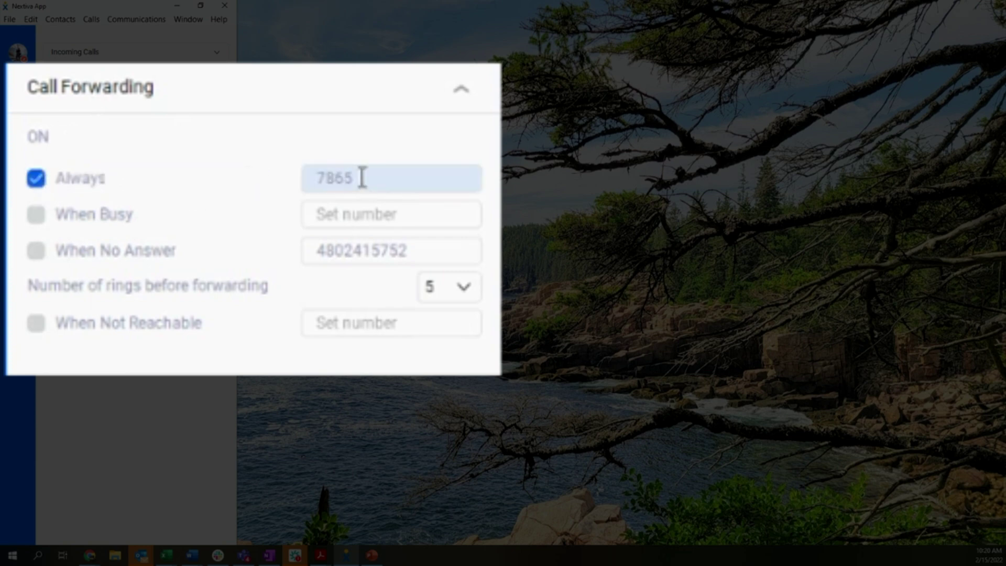
pyautogui.moveTo(361, 177); pyautogui.dragTo(320, 178)
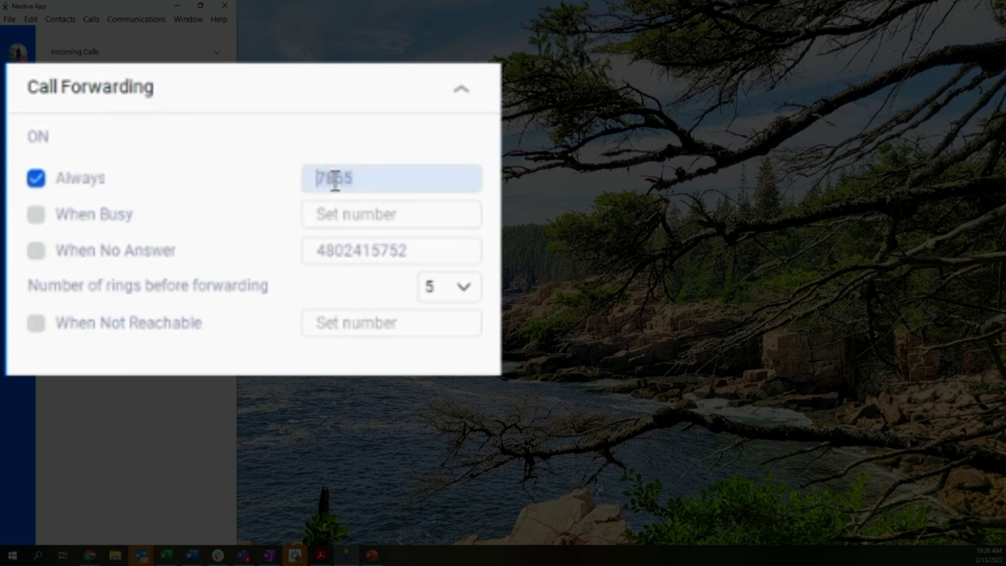
pyautogui.click(37, 183)
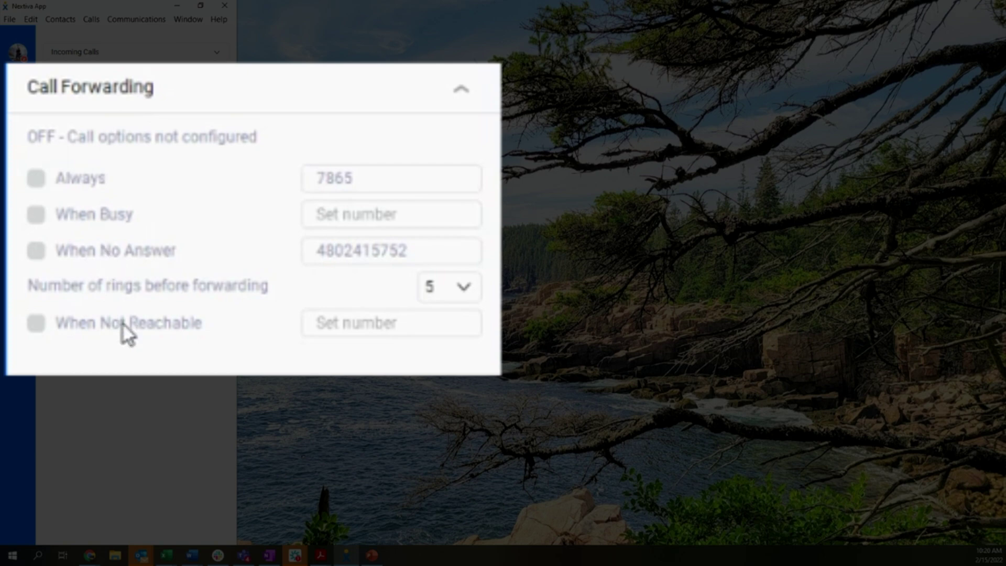
pyautogui.click(87, 331)
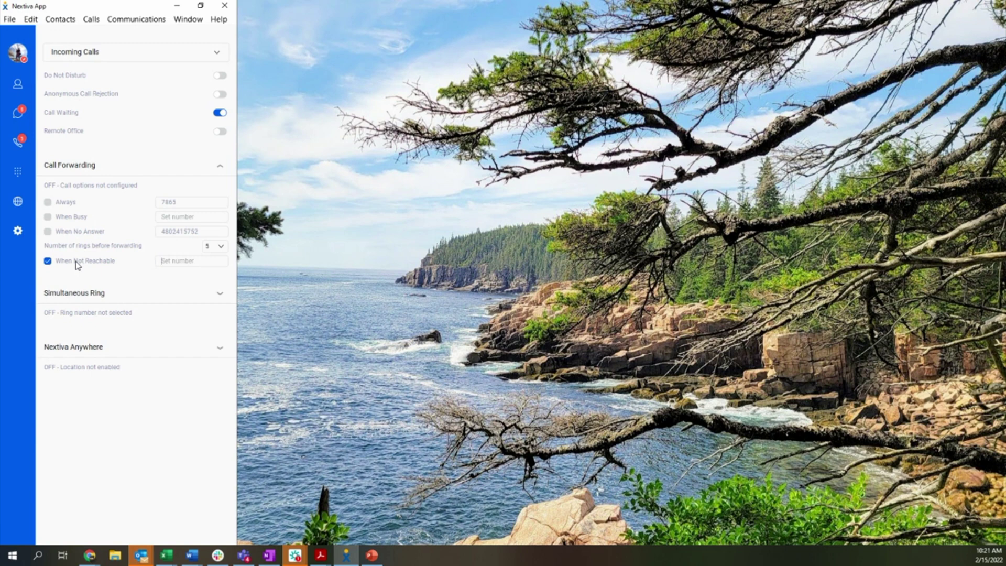
pyautogui.click(47, 261)
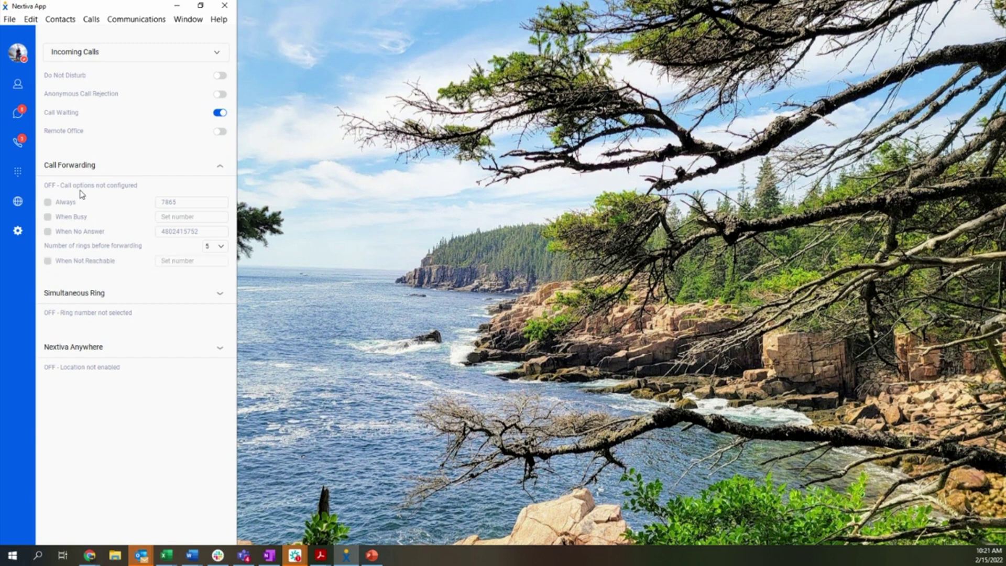
# Display the softphone's voicemail settings
pyautogui.click(67, 53)
pyautogui.click(73, 127)
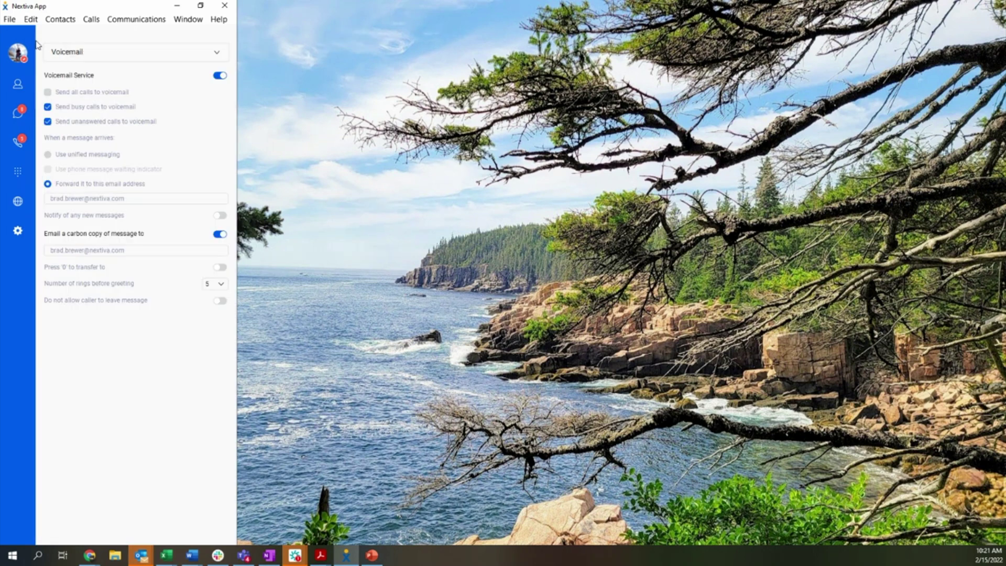
# Open My Room from the contact list and maximize the softphone window
pyautogui.click(18, 85)
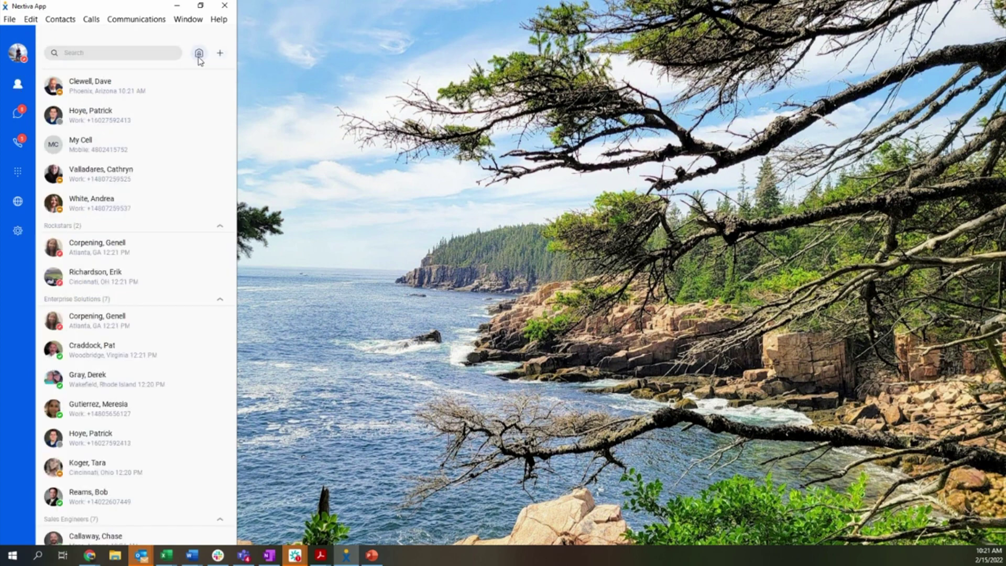
pyautogui.moveTo(199, 58)
pyautogui.press('super+d')
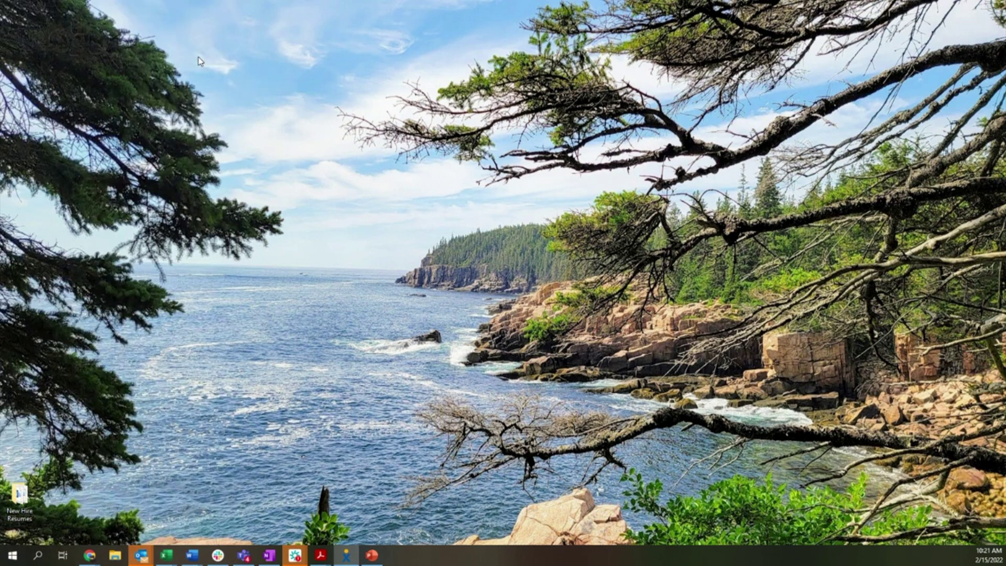
pyautogui.press('super+d')
pyautogui.moveTo(422, 53); pyautogui.dragTo(391, 35)
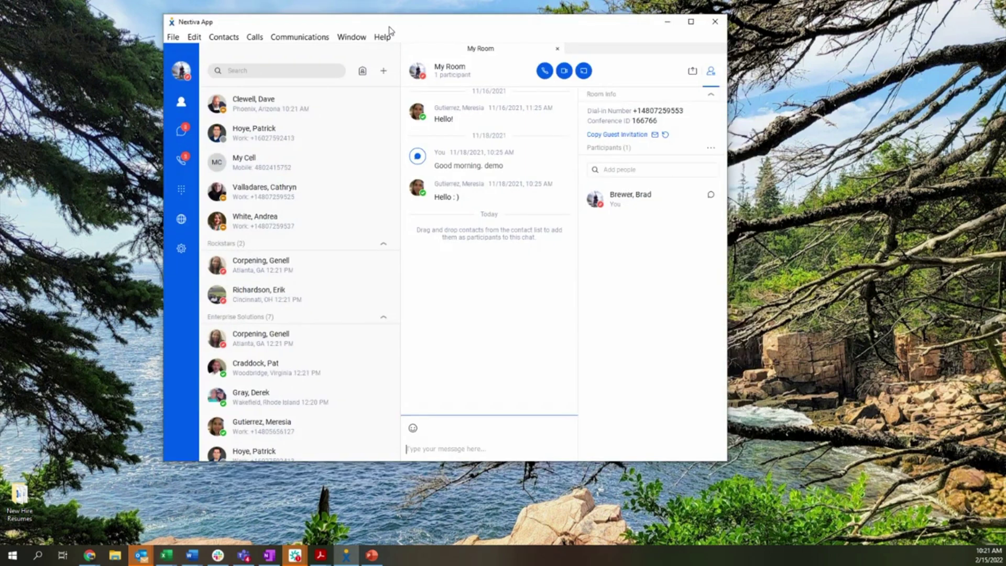
pyautogui.doubleClick(474, 23)
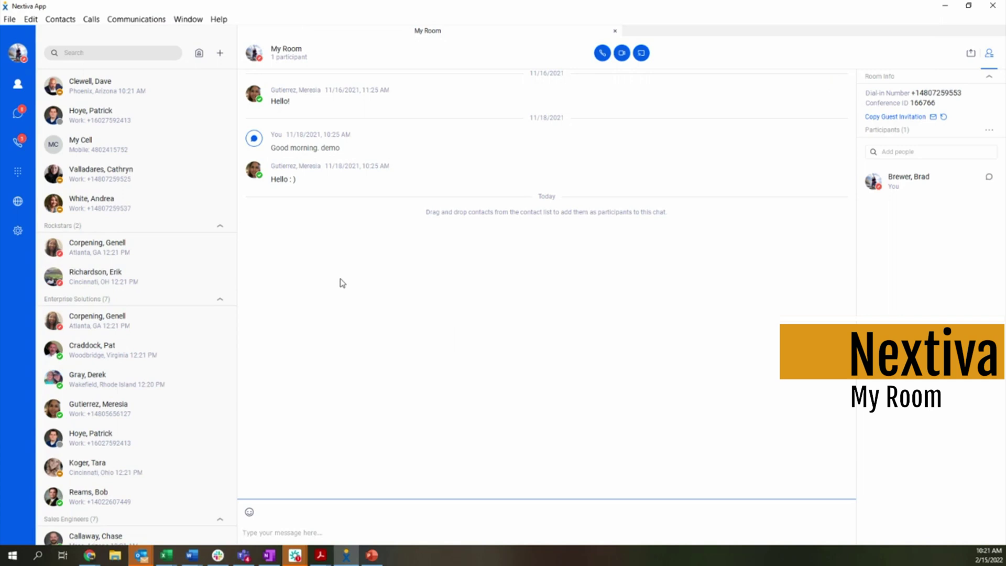
# Add the last colleague listed above the Rockstars group to My Room as a participant
pyautogui.click(18, 117)
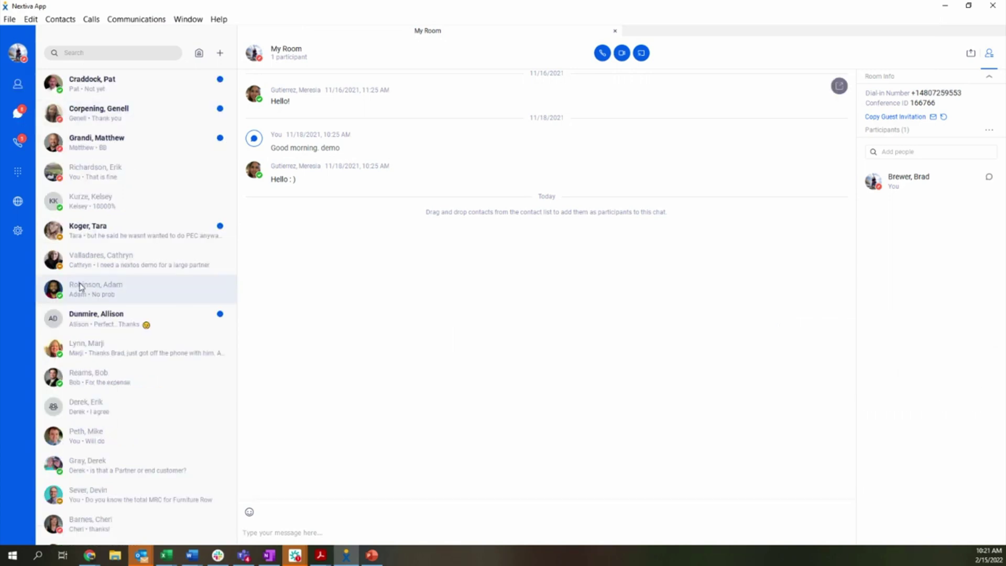
pyautogui.scroll(-2, 79, 267)
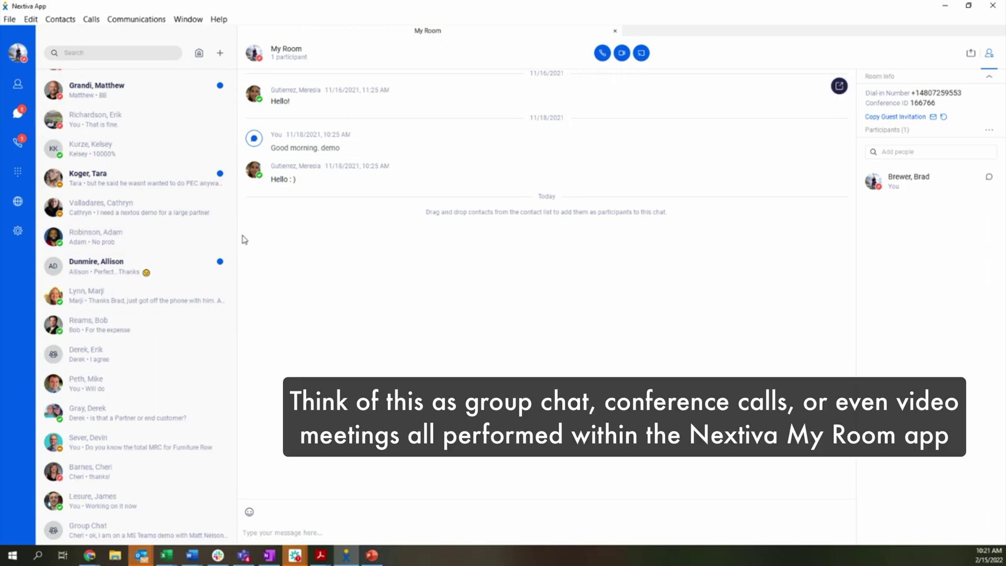
pyautogui.click(19, 85)
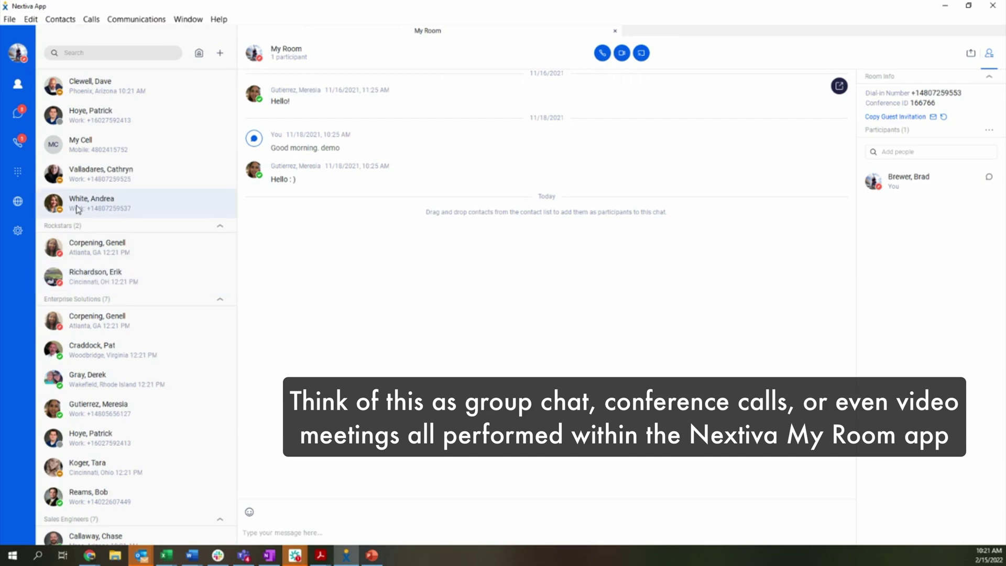
pyautogui.moveTo(90, 210); pyautogui.dragTo(882, 227)
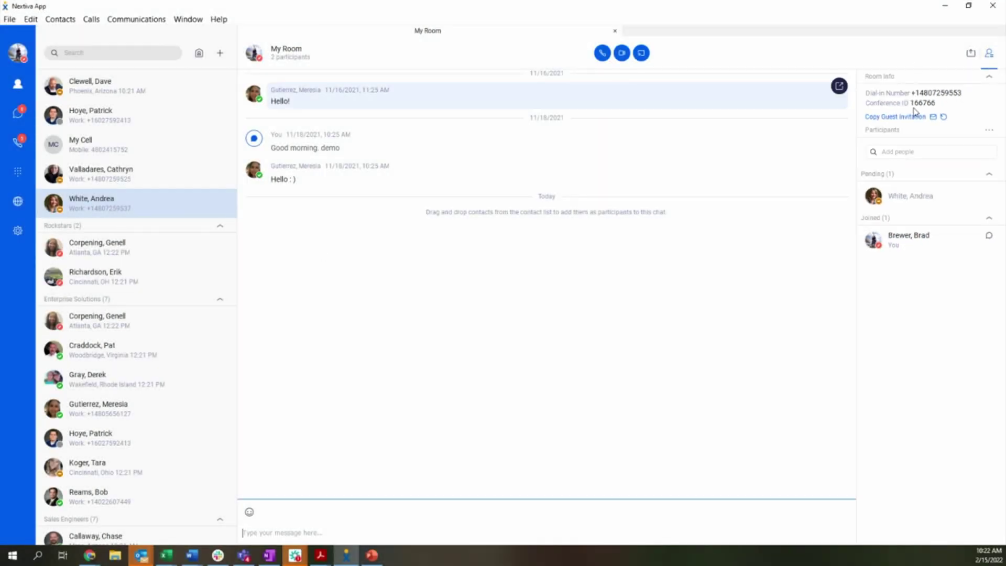
# Highlight My Room's dial-in number and conference ID and copy the guest invitation
pyautogui.click(895, 103)
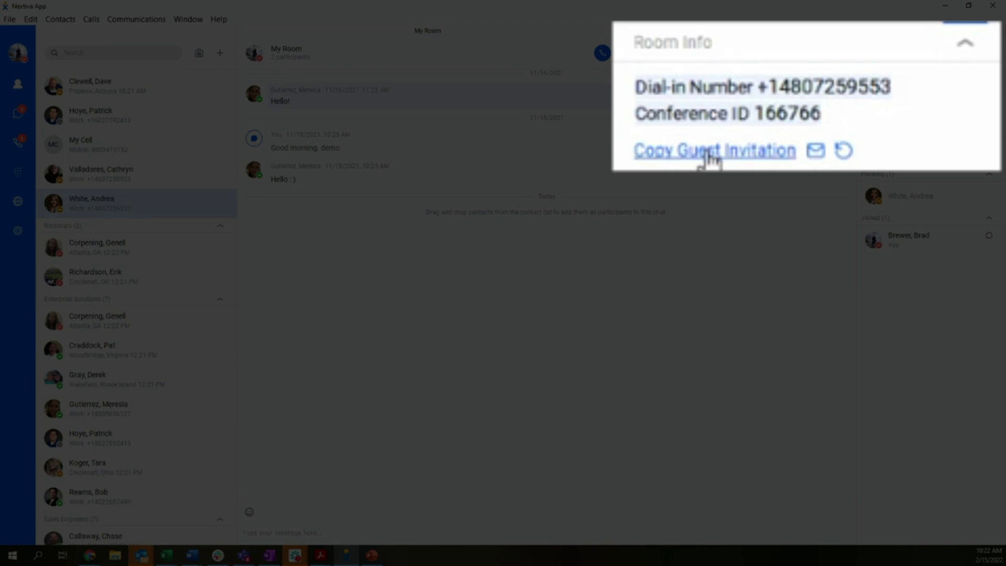
pyautogui.click(894, 117)
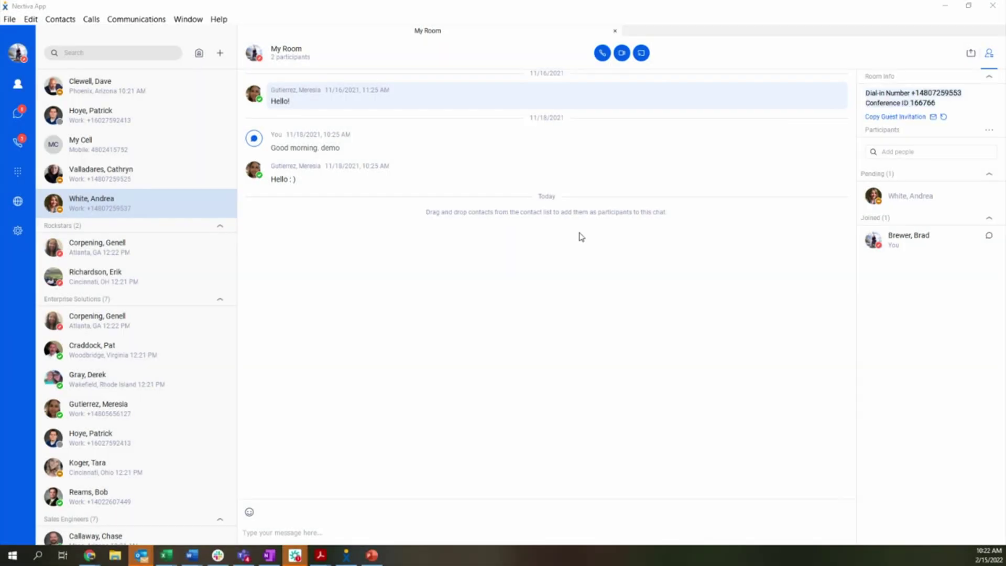